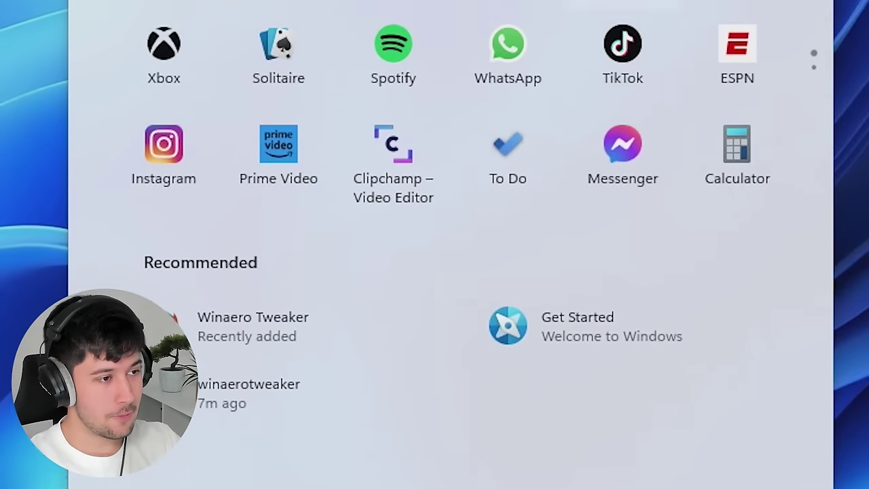
Show all installed apps in Start and scroll down toward Windows PowerShell
left_click(603, 151)
scroll(473, 228, "down", 15)
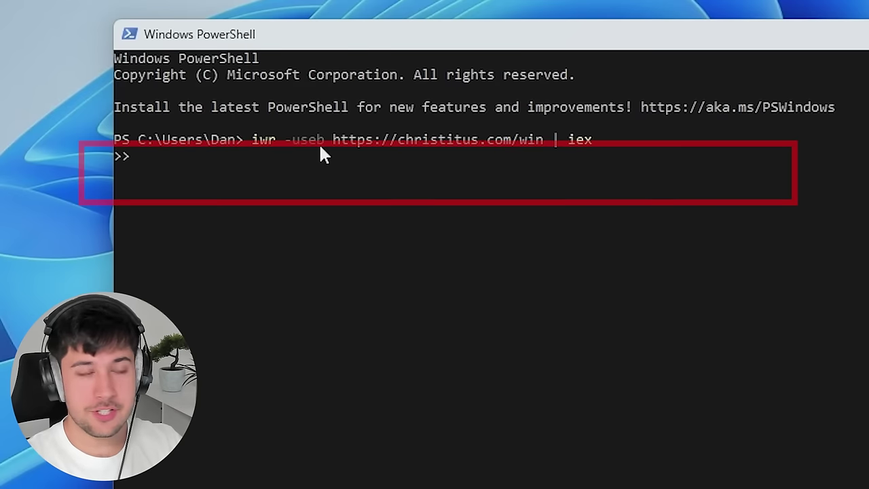
key("Return")
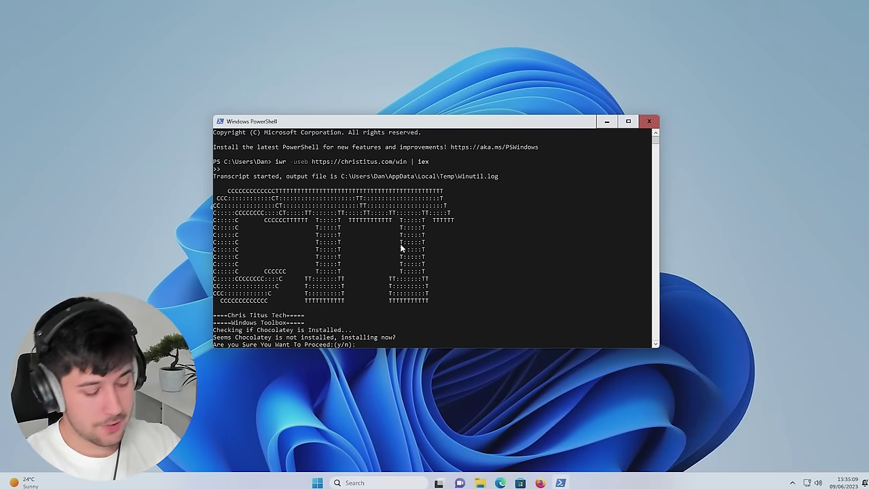
type("y")
key("Return")
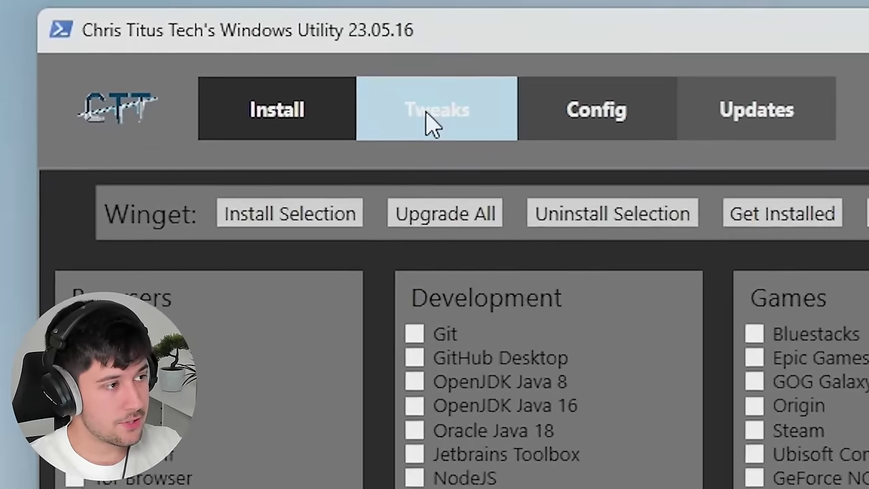
Run the Desktop recommended tweaks plus Remove Cortana and Remove Microsoft Edge, then acknowledge Done
left_click(433, 124)
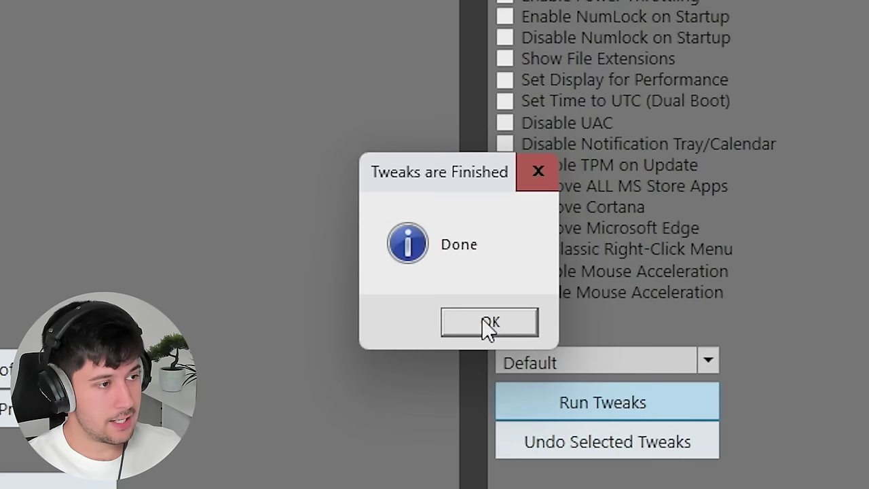
left_click(488, 324)
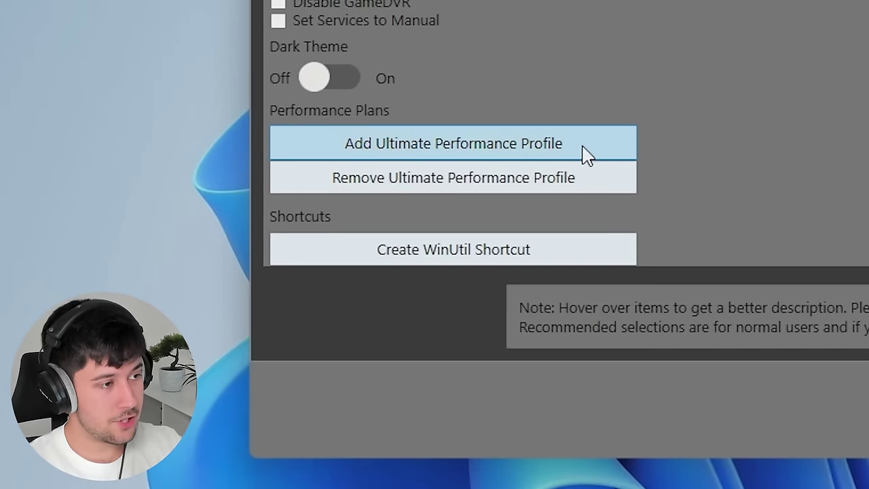
Add the Ultimate Performance power plan and select it as the active plan
left_click(585, 152)
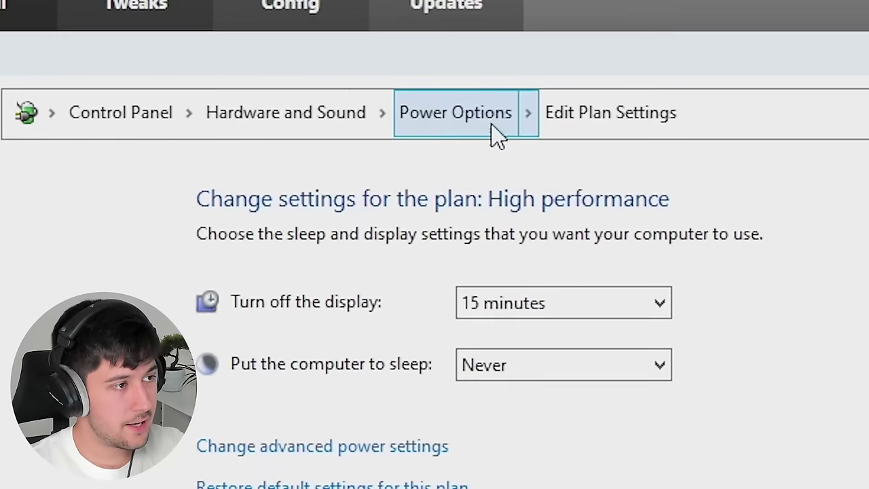
left_click(392, 70)
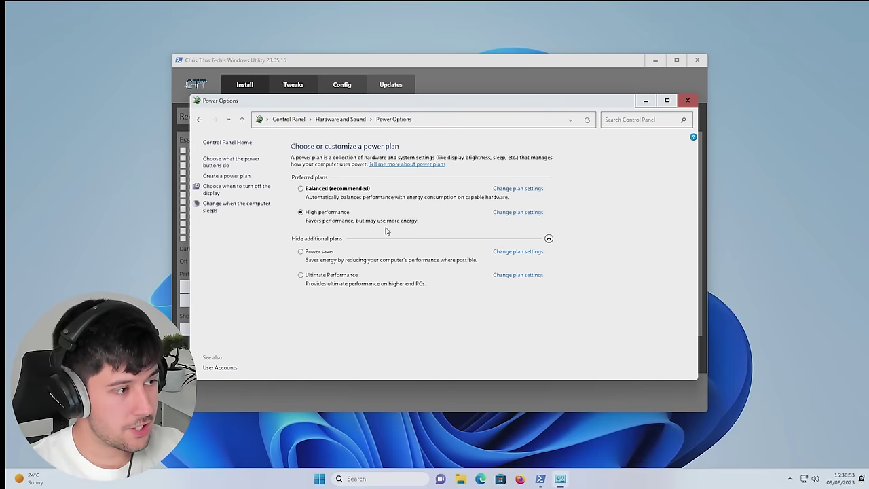
left_click(355, 275)
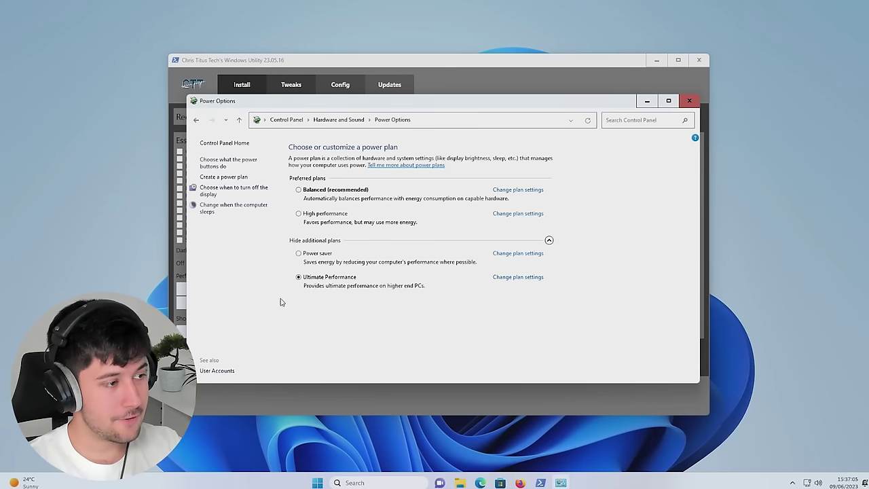
Close Power Options and load the Security (Recommended) update settings
left_click(687, 100)
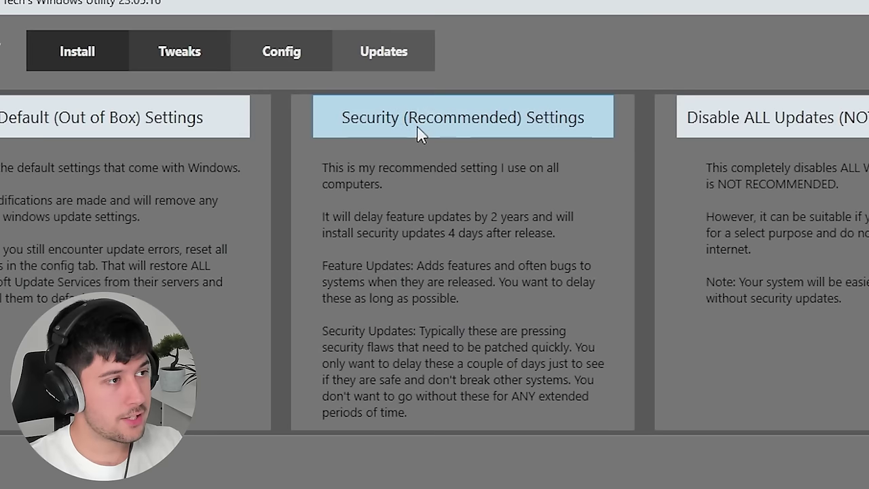
left_click(422, 117)
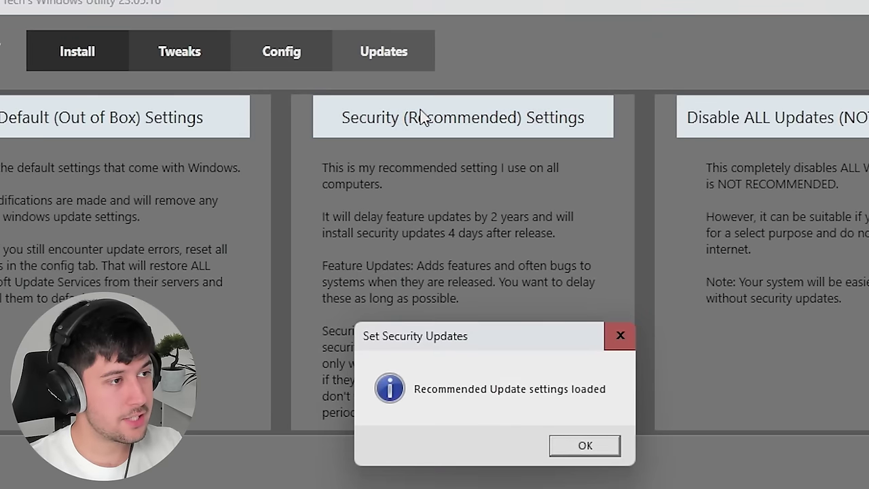
left_click(597, 451)
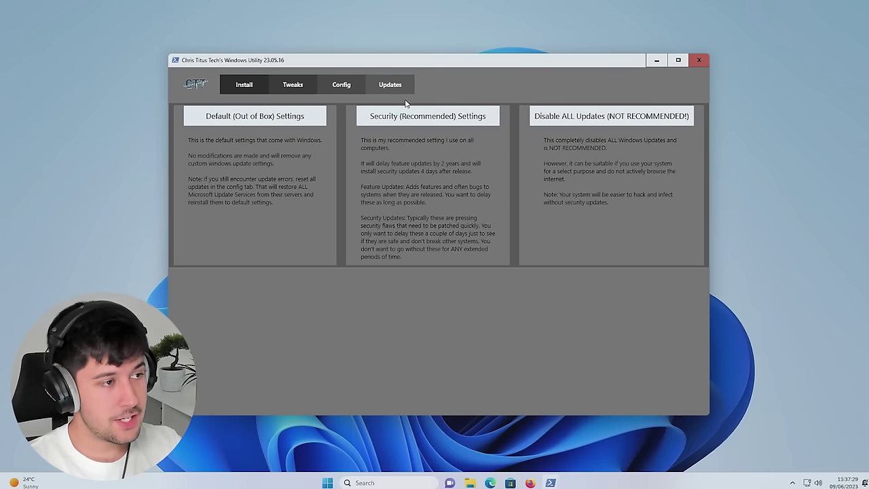
Look over the Config and Tweaks pages, then close the Windows Utility
left_click(352, 87)
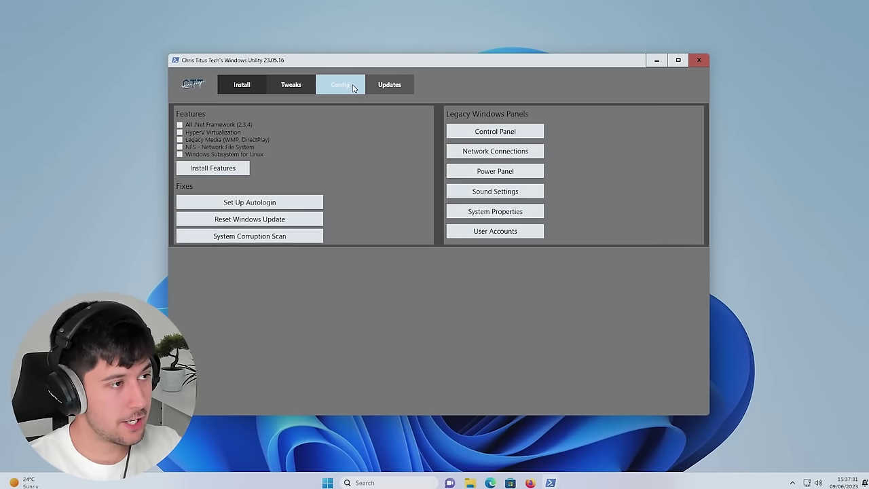
left_click(296, 85)
left_click(332, 89)
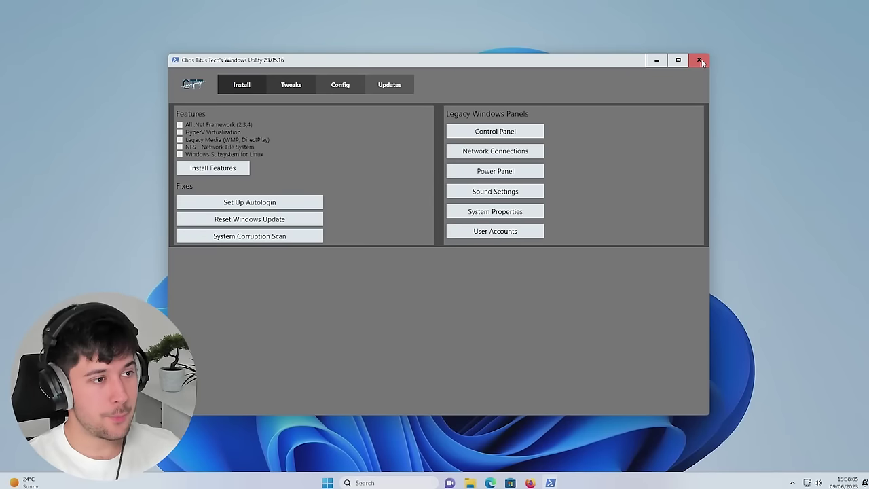
left_click(705, 63)
Close PowerShell and check Task Manager's CPU stats showing processes dropped from 142 to 71
left_click(652, 123)
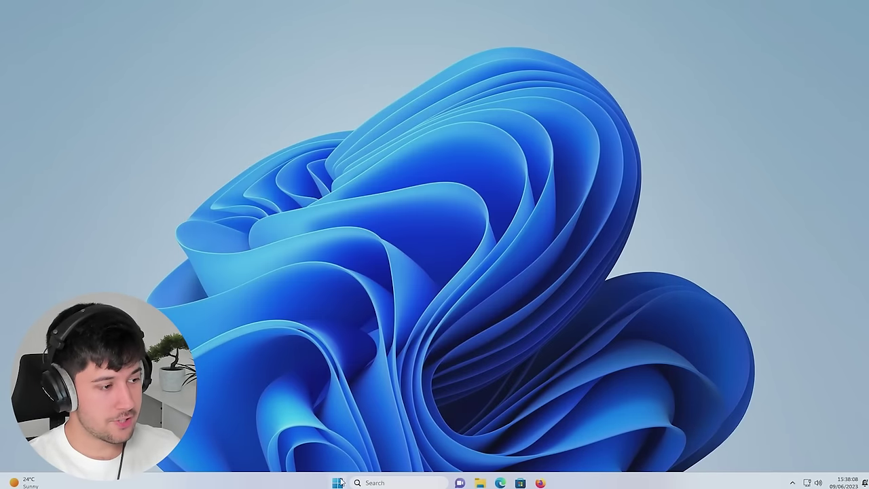
left_click(334, 482)
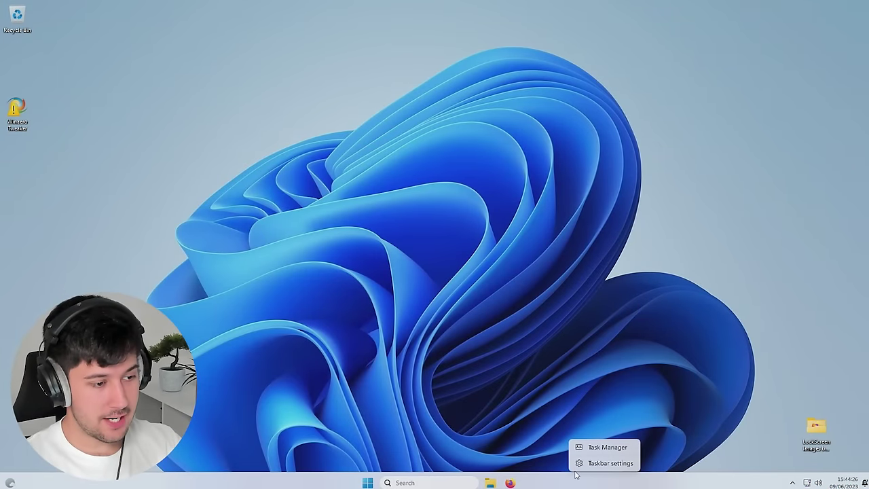
key("ctrl+shift+Escape")
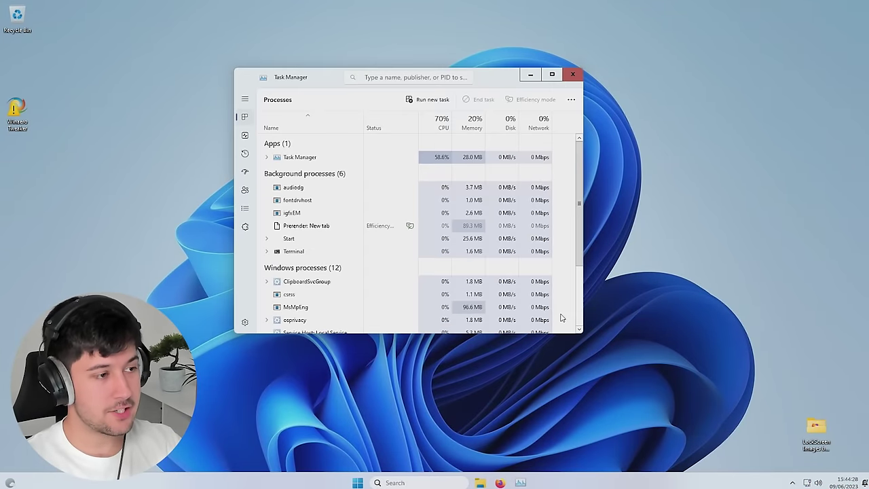
key("ctrl+Tab")
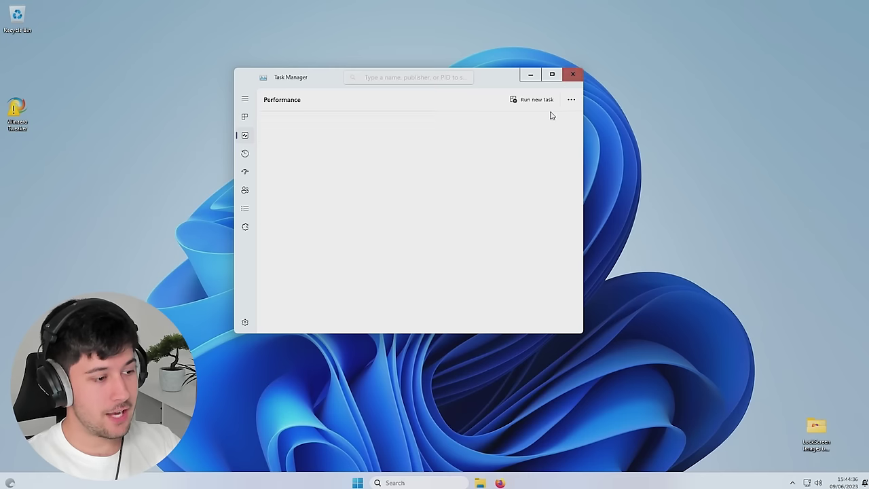
key("alt+F4")
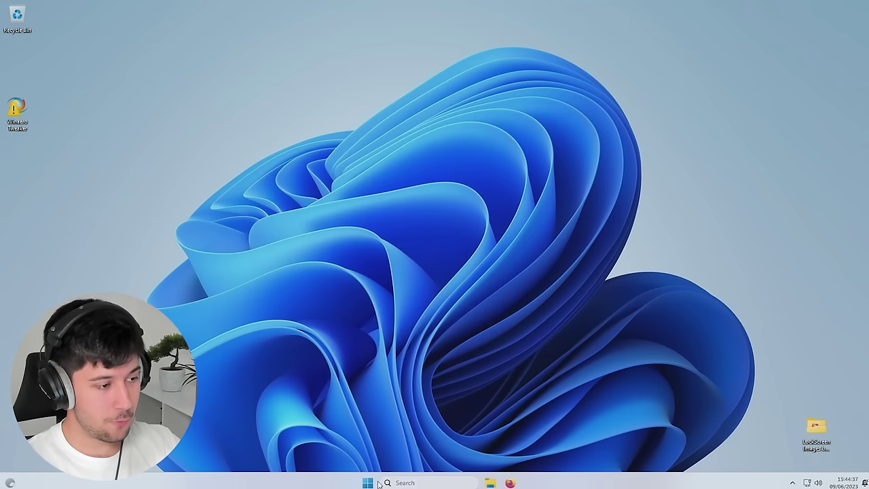
Scroll through the full All apps list in the Start menu
left_click(367, 483)
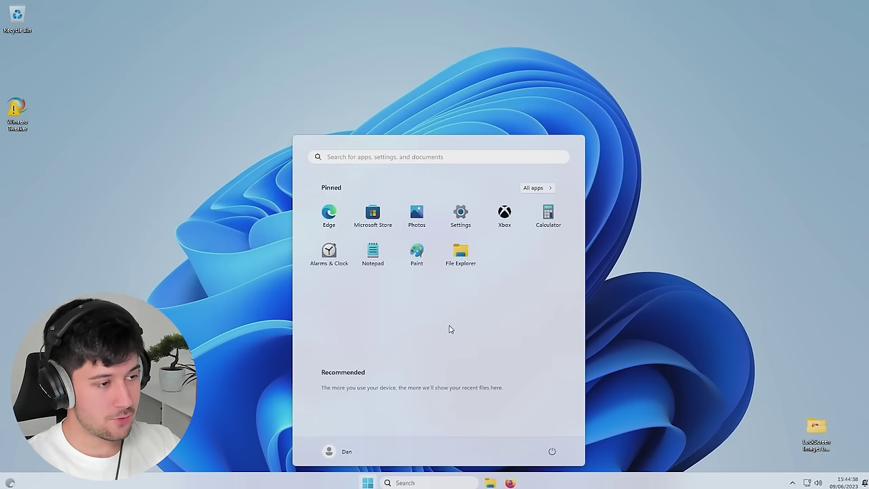
left_click(542, 189)
scroll(437, 317, "down", 2)
scroll(438, 316, "down", 2)
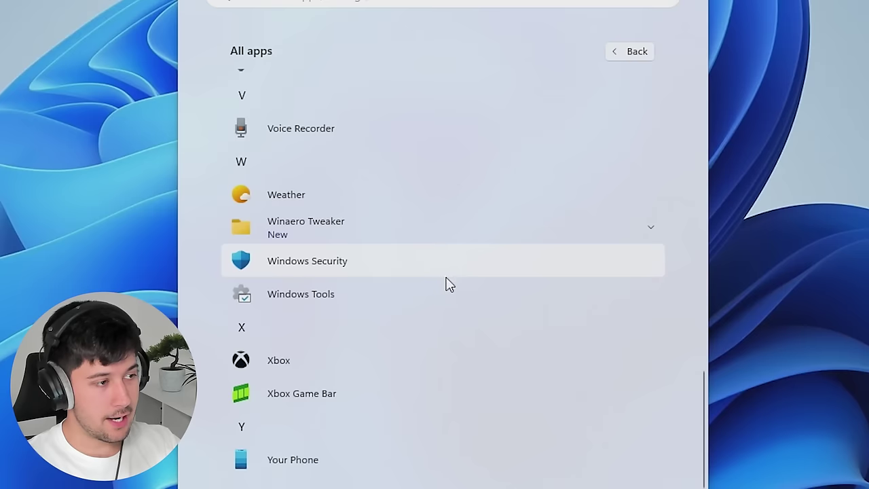
scroll(444, 326, "up", 8)
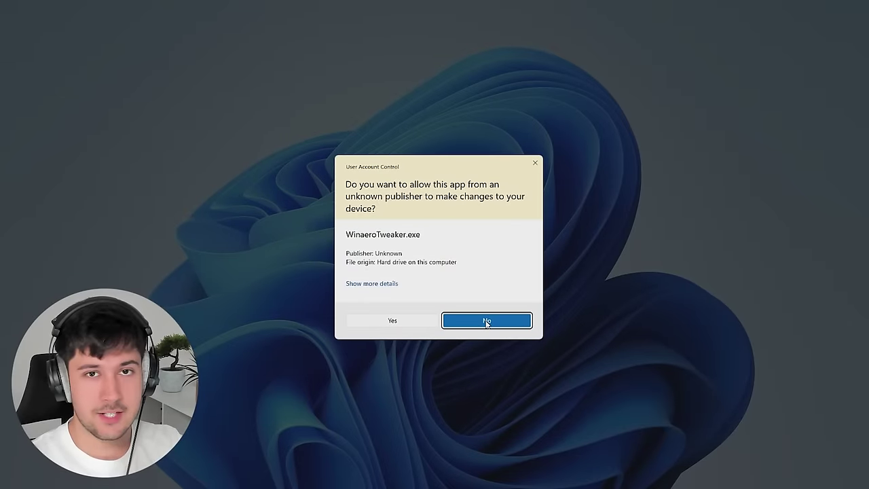
Approve the User Account Control prompt so Winaero Tweaker 1.52.0.0 opens
left_click(394, 323)
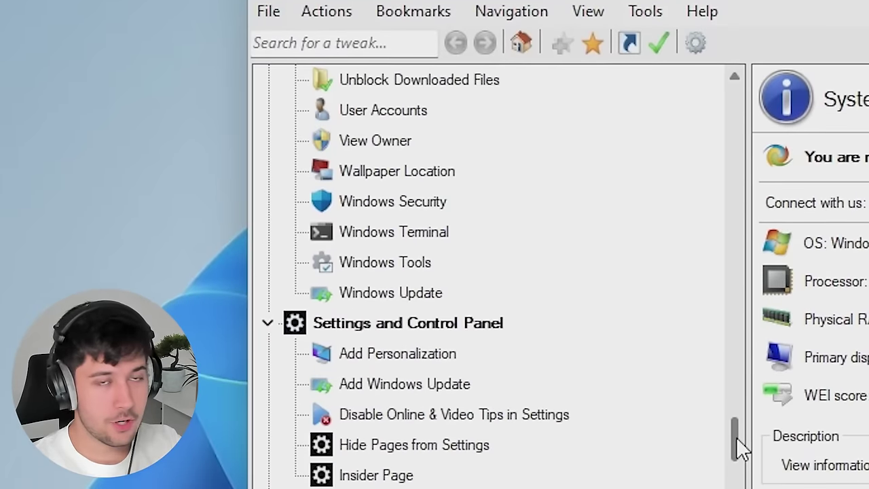
Scroll through the category tree, then open the Windows 11 category with its six tweaks
scroll(625, 299, "down", 20)
scroll(645, 271, "down", 1)
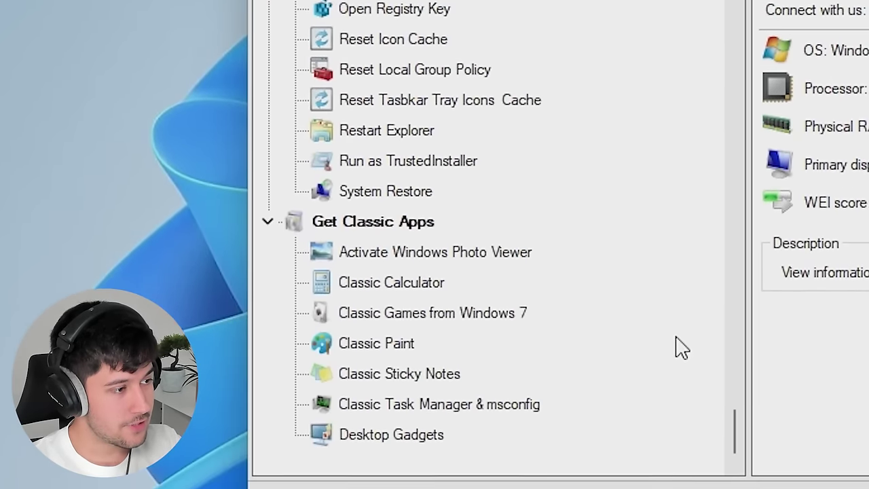
left_click_drag(732, 478, 741, 322)
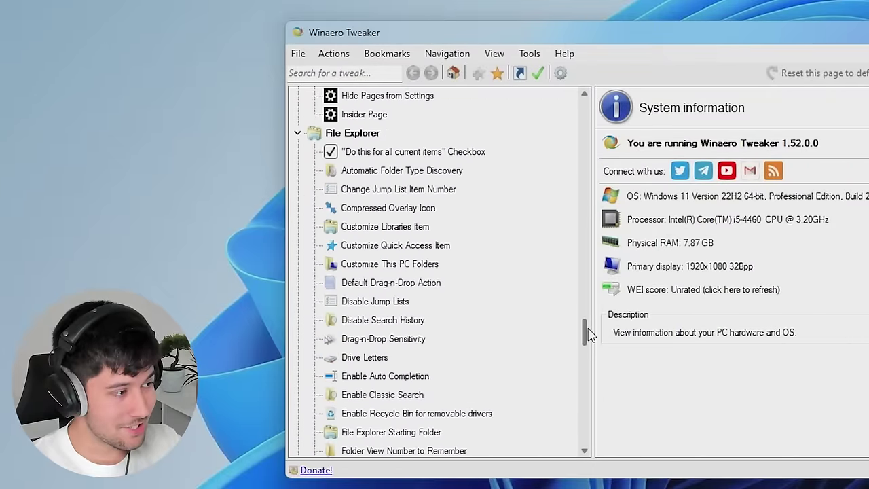
left_click_drag(589, 334, 589, 309)
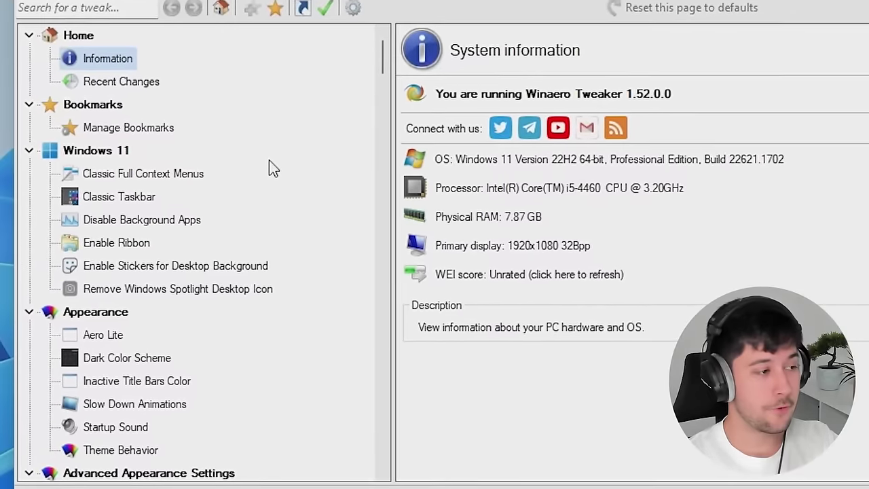
left_click(158, 160)
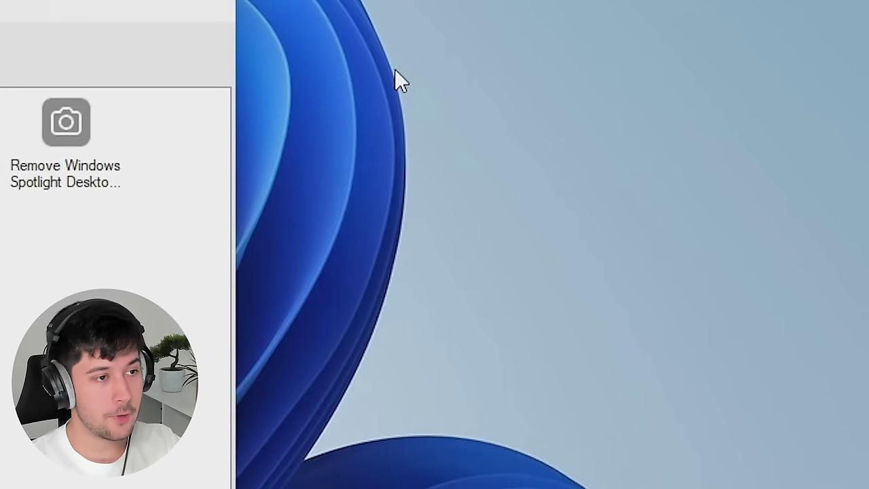
Enable Classic Full Context Menus and verify the desktop right-click menu is the classic one
right_click(395, 68)
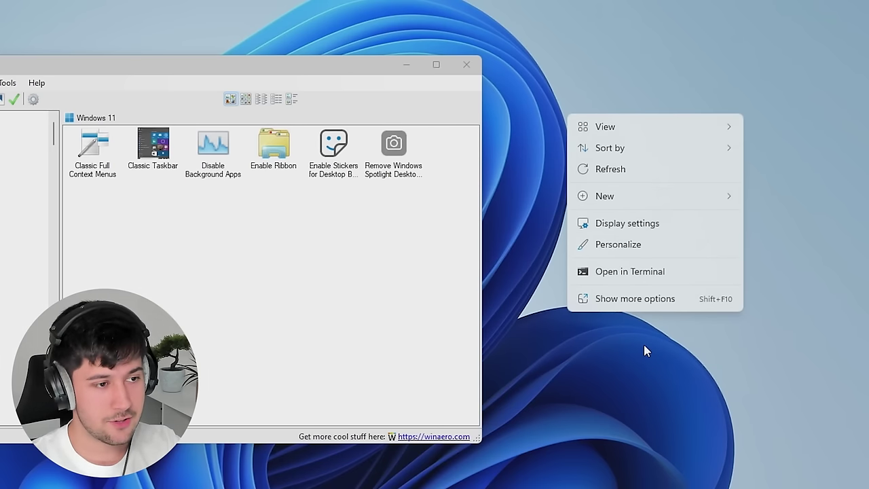
left_click(94, 153)
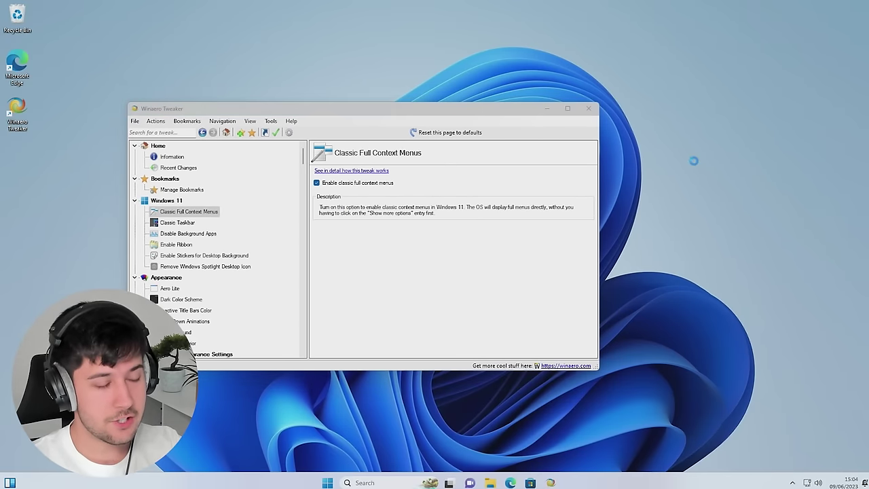
right_click(694, 163)
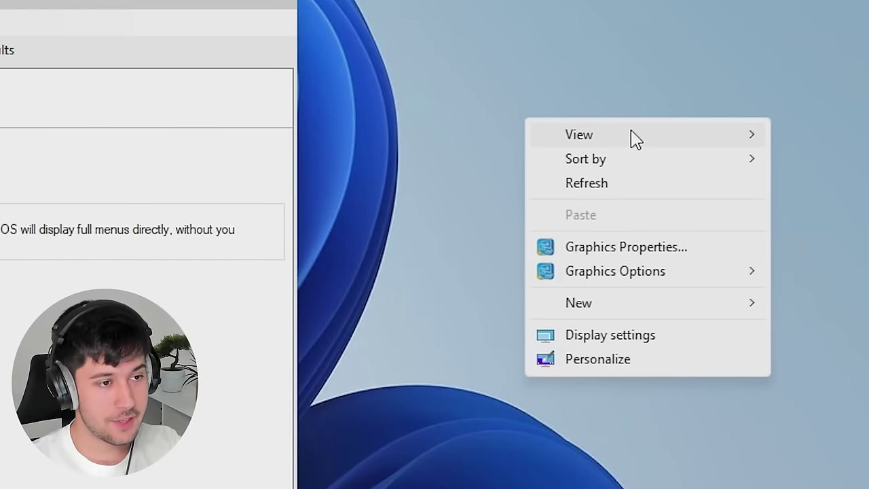
mouse_move(635, 138)
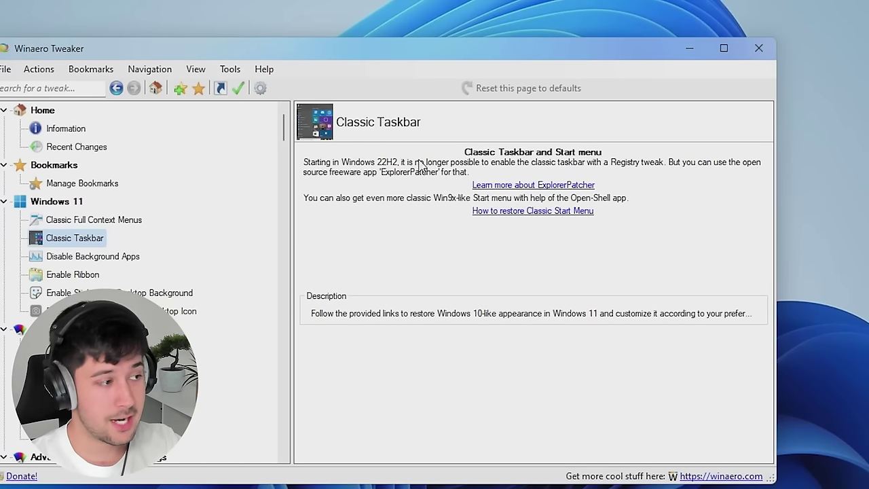
Open the Disable Background Apps tweak page
left_click(130, 259)
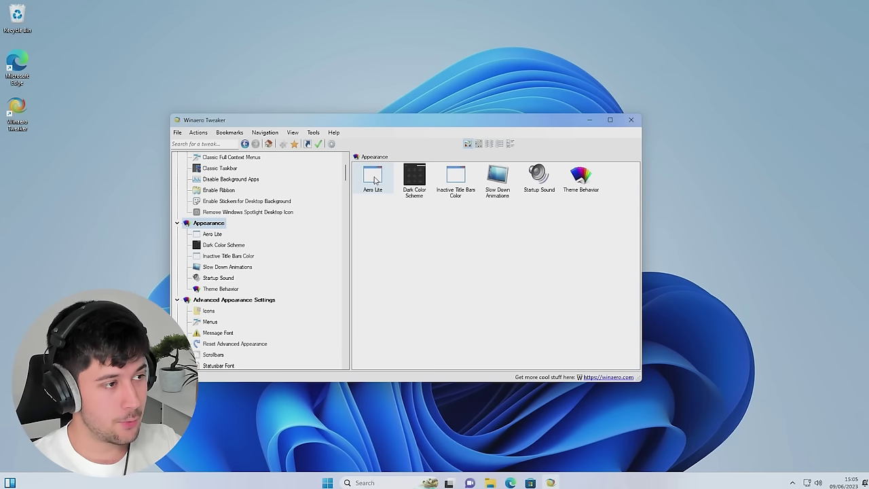
Enable the hidden Aero Lite theme and preview it in a File Explorer window
left_click(371, 143)
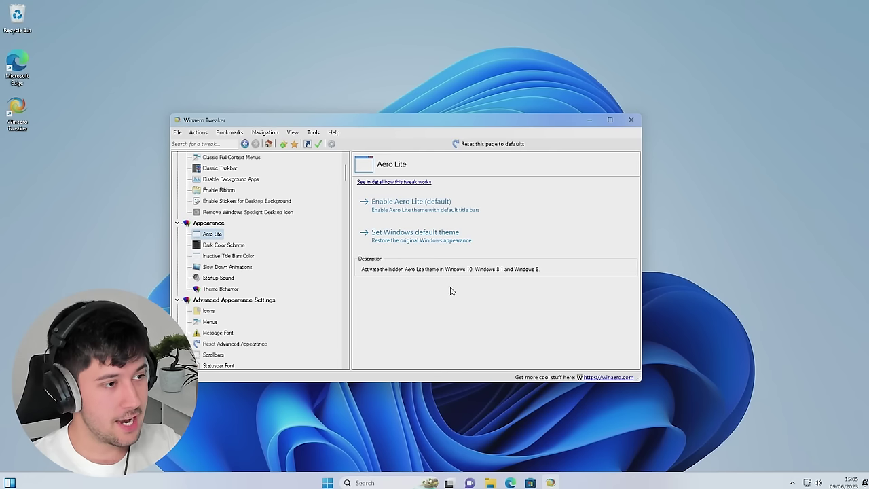
left_click(455, 213)
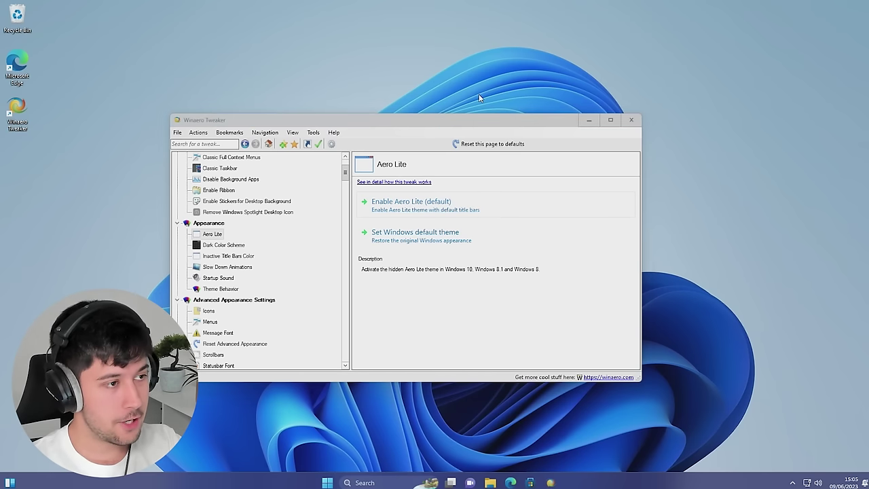
key("super+e")
left_click_drag(447, 193, 429, 67)
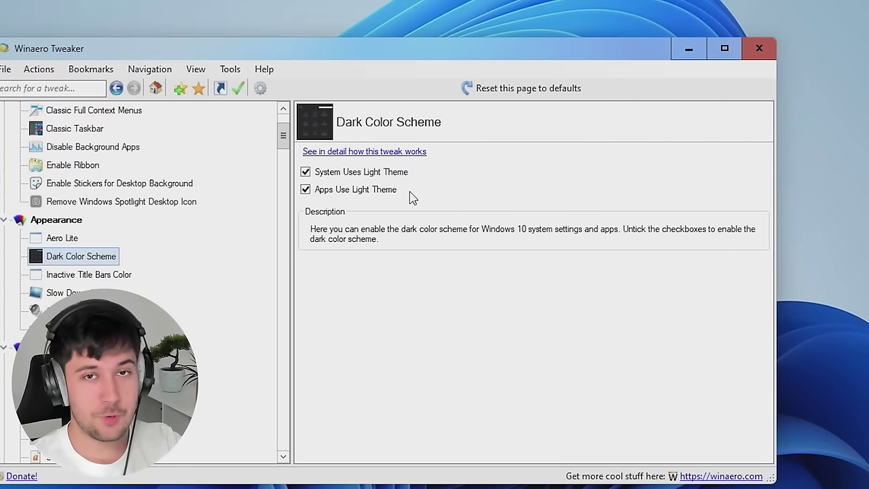
Untick System Uses Light Theme, confirm File Explorer looks dark, then close Explorer
left_click(365, 176)
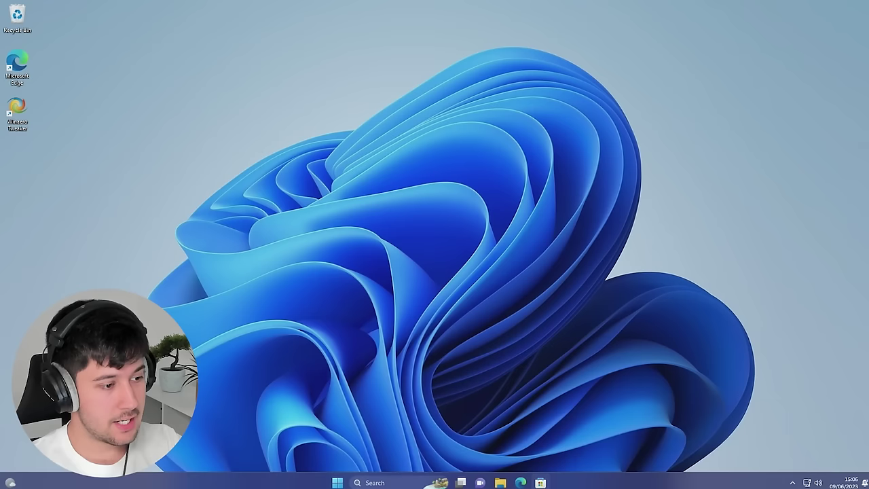
left_click(503, 483)
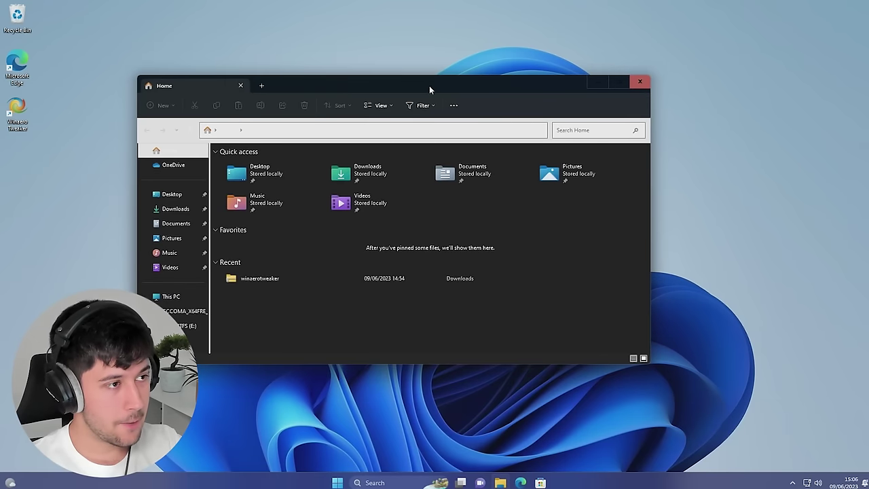
left_click_drag(429, 85, 476, 110)
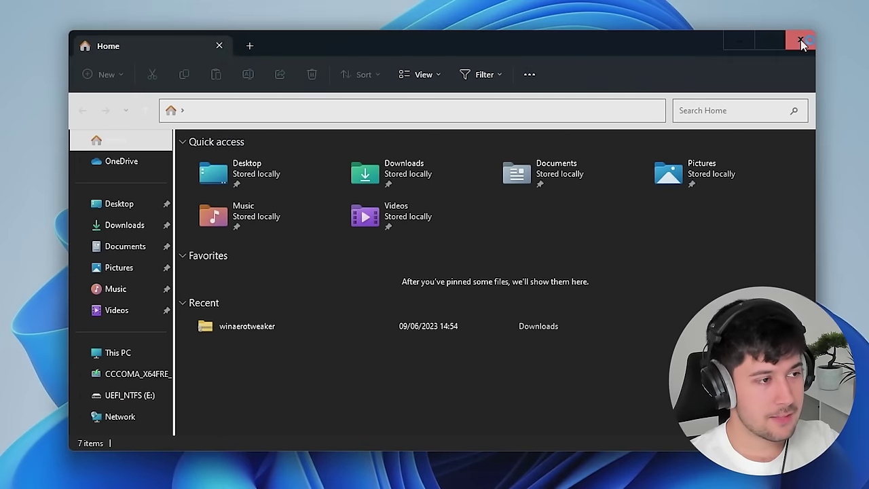
left_click(800, 39)
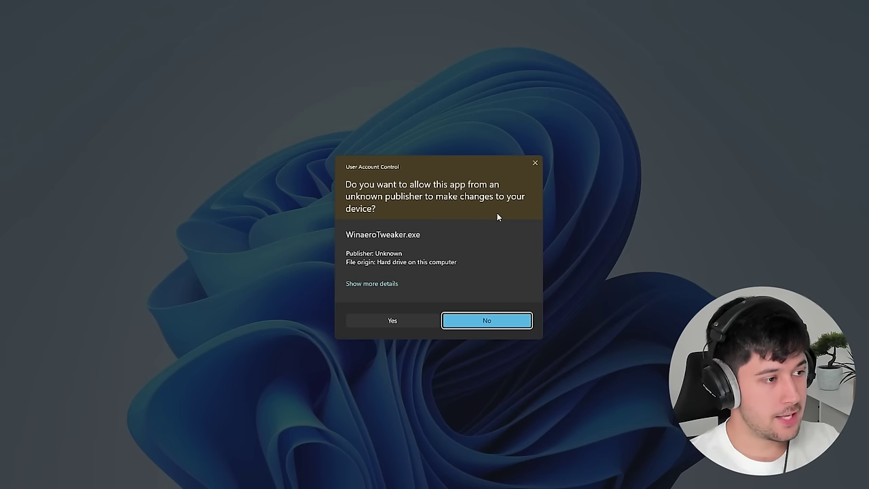
Allow Winaero Tweaker through UAC and view the startup sound file picker without choosing a file
left_click(370, 319)
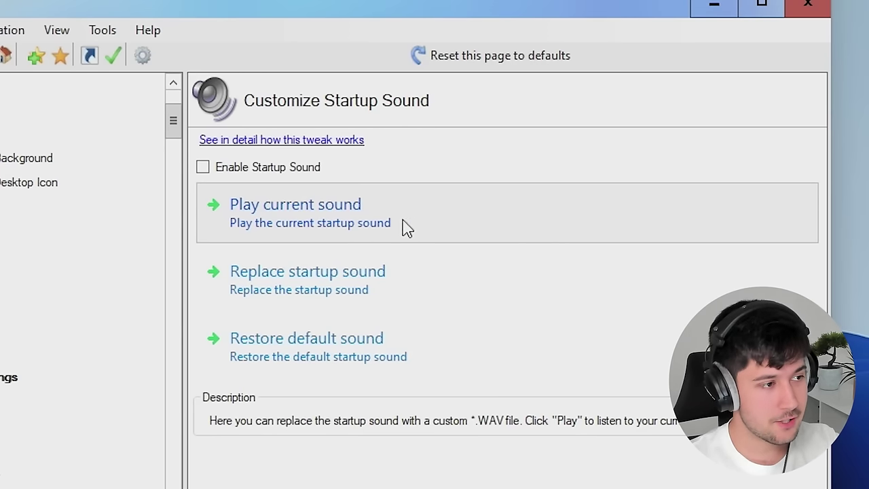
left_click(358, 291)
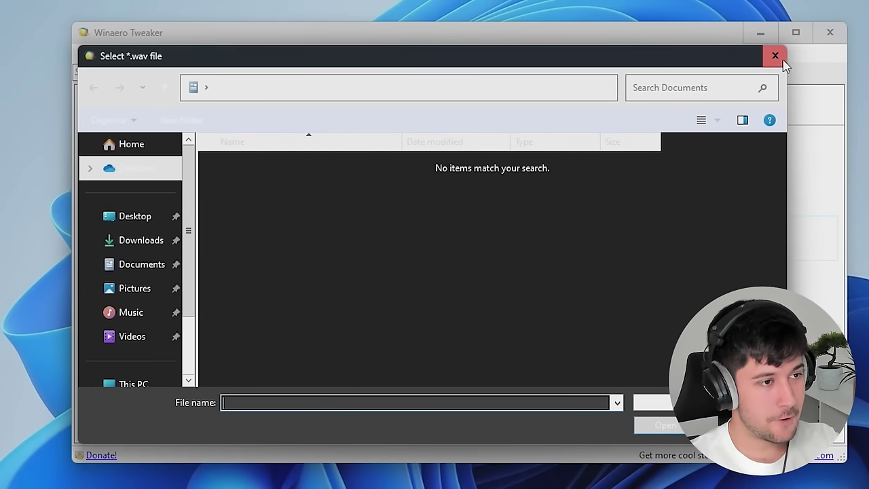
left_click(775, 56)
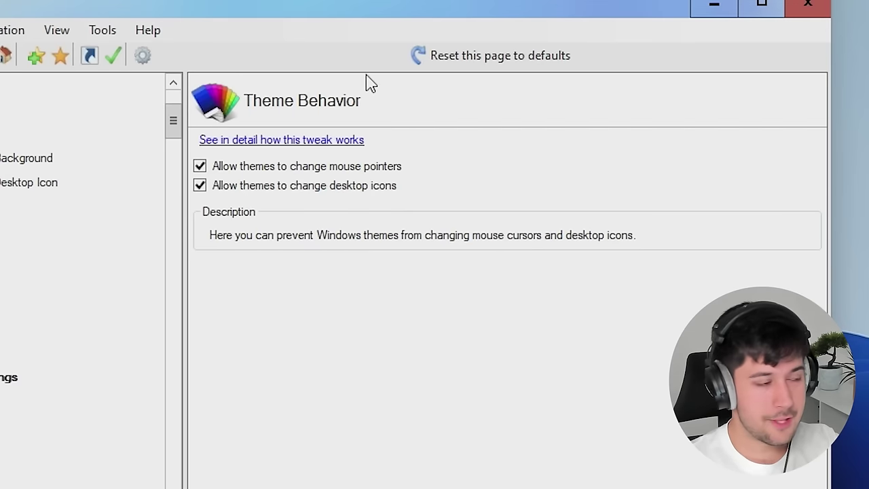
Browse the Icons, Menus, Message Font, Reset Advanced Appearance and Scrollbars appearance pages
scroll(43, 310, "down", 1)
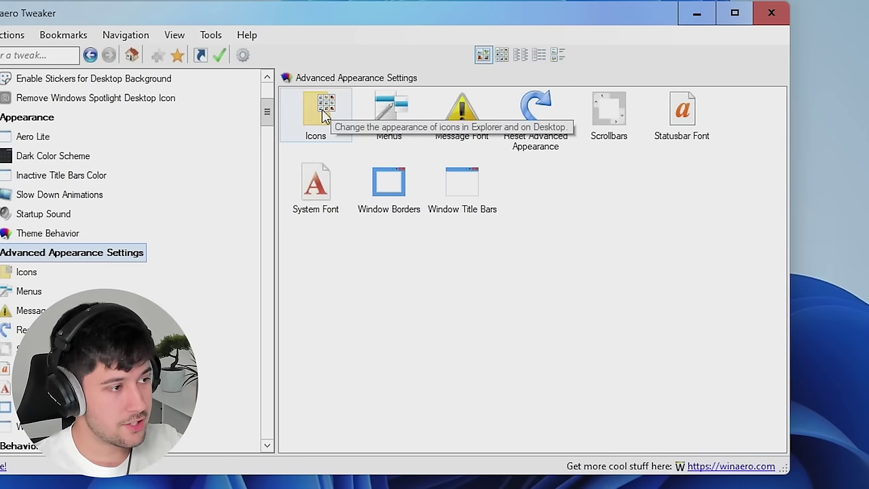
double_click(324, 112)
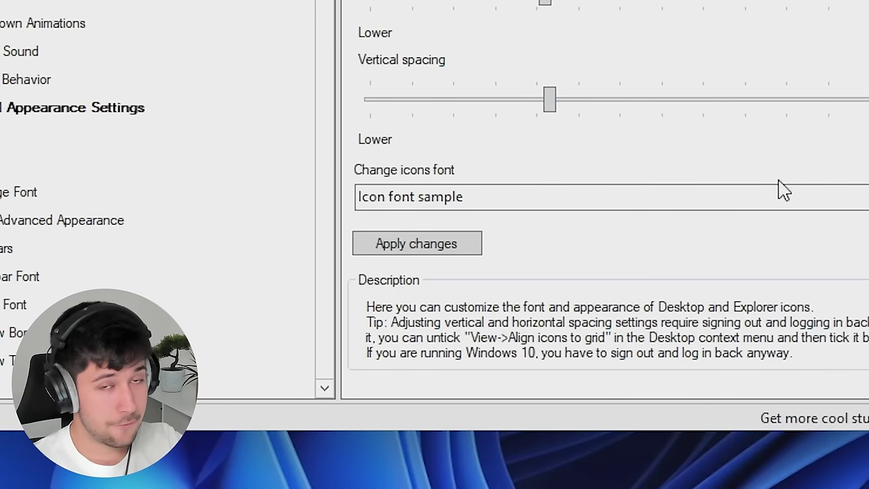
left_click(3, 171)
left_click(14, 192)
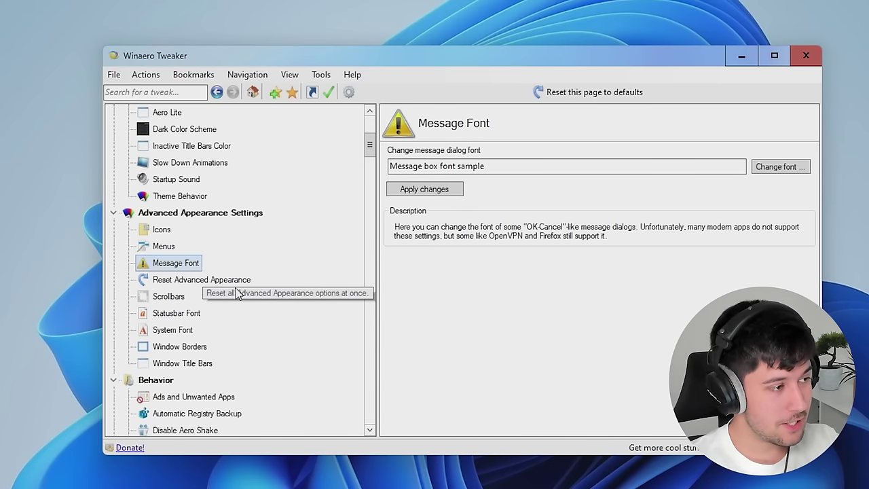
left_click(210, 285)
left_click(173, 296)
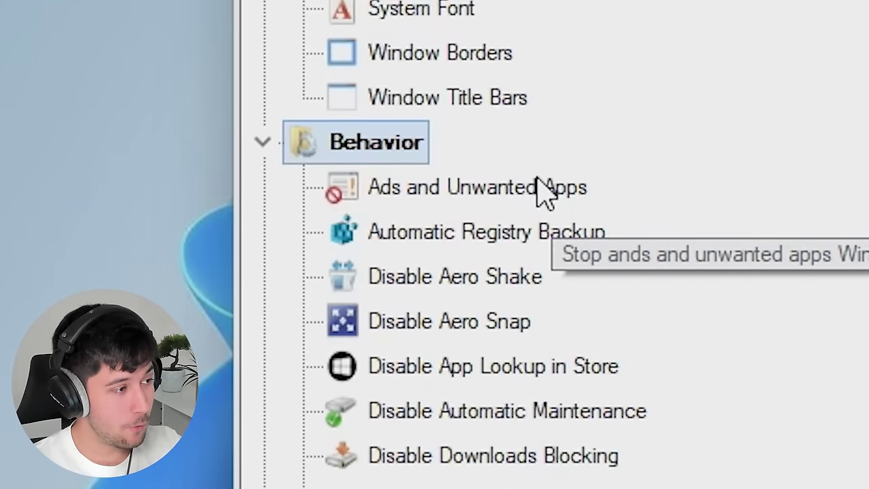
Disable ads in Windows, including personalized ads and tailored experiences, and postpone the reboot
left_click(537, 181)
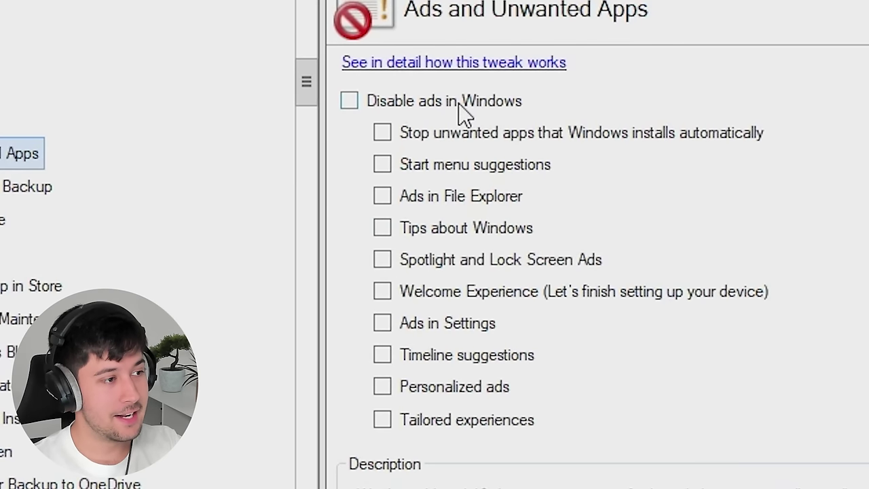
left_click(462, 109)
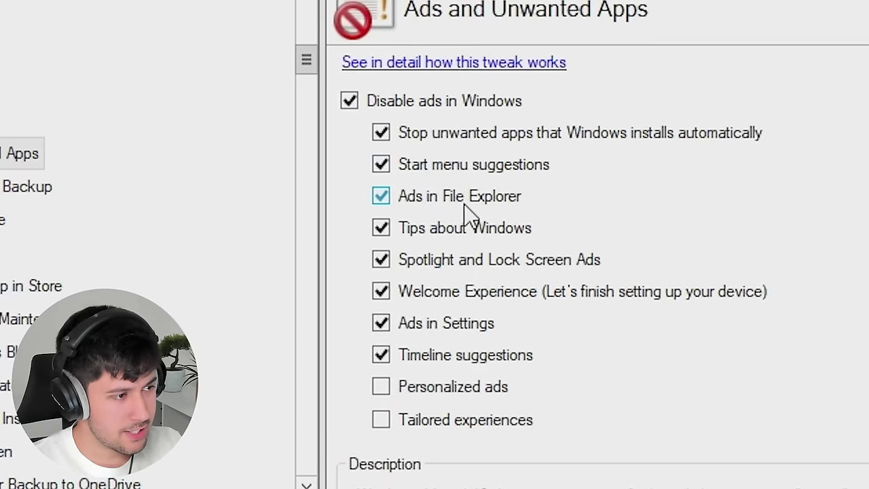
left_click(435, 391)
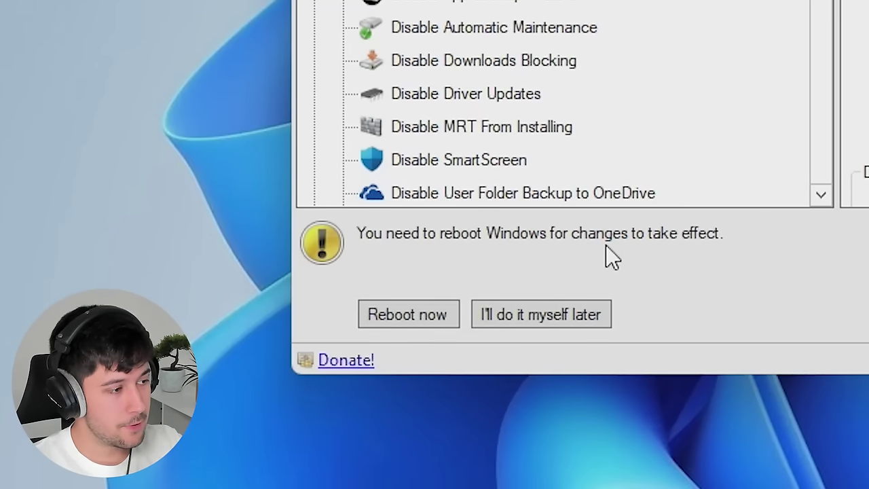
left_click(552, 320)
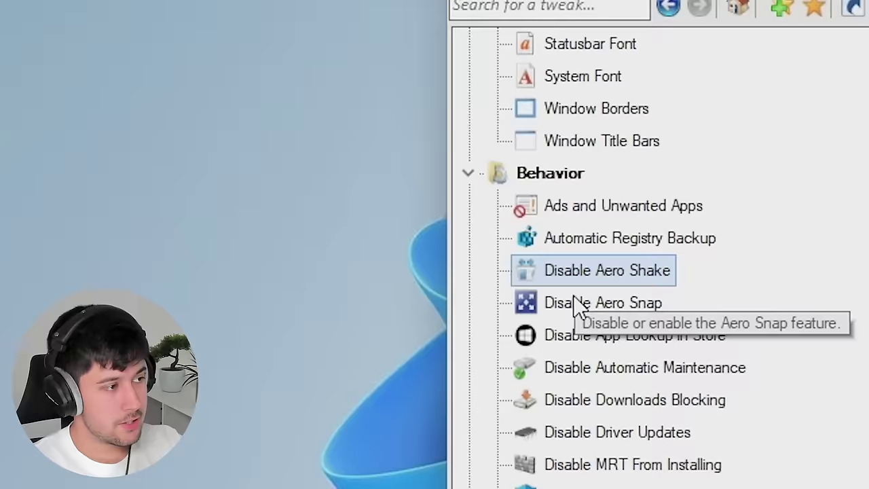
Browse the Aero Snap, Aero Shake, Maintenance, SmartScreen and OneDrive backup tweaks, then disable Error Reporting
left_click(576, 304)
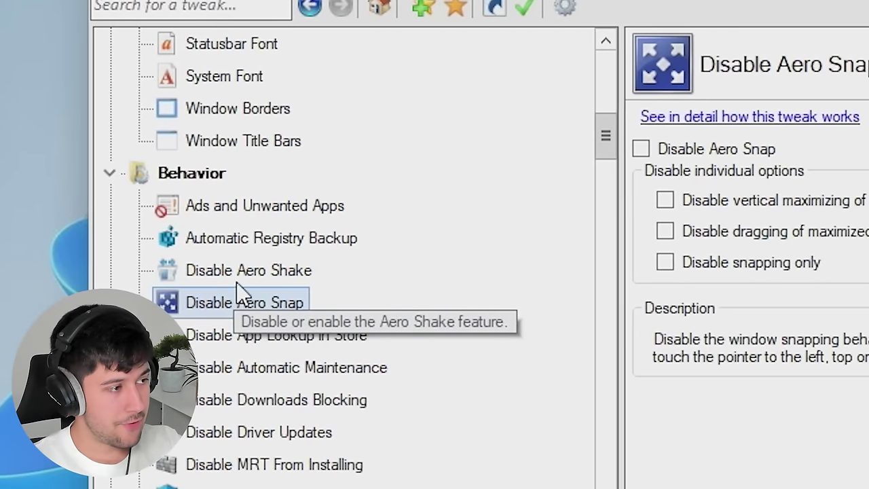
left_click(58, 272)
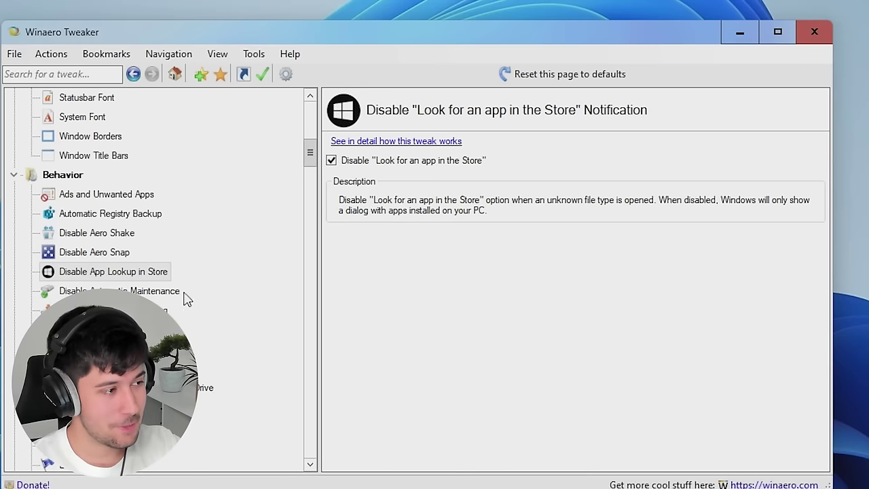
left_click(163, 292)
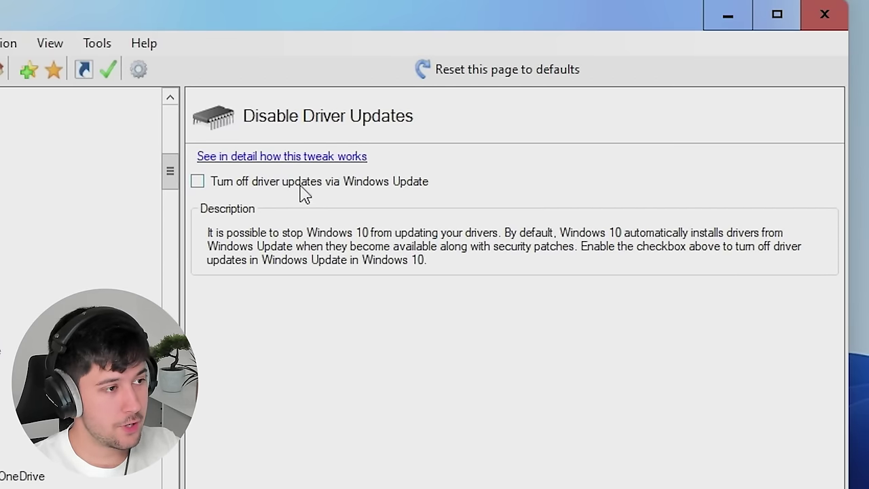
scroll(102, 376, "down", 4)
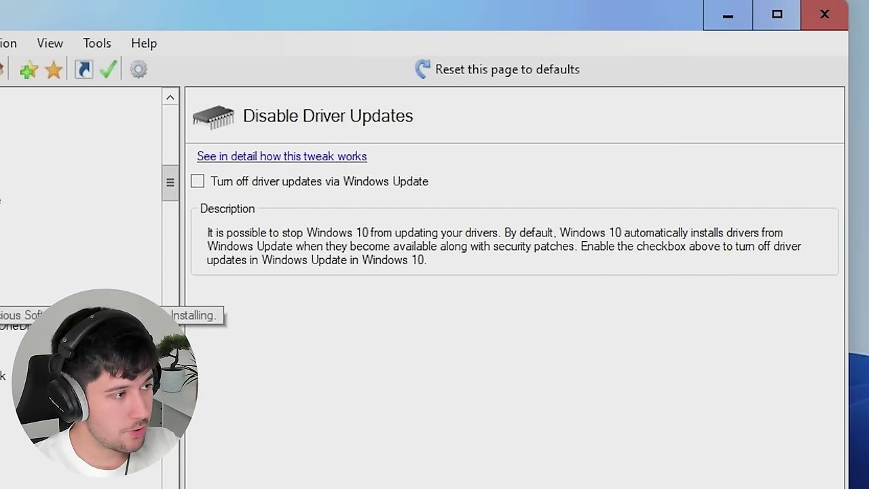
left_click(102, 298)
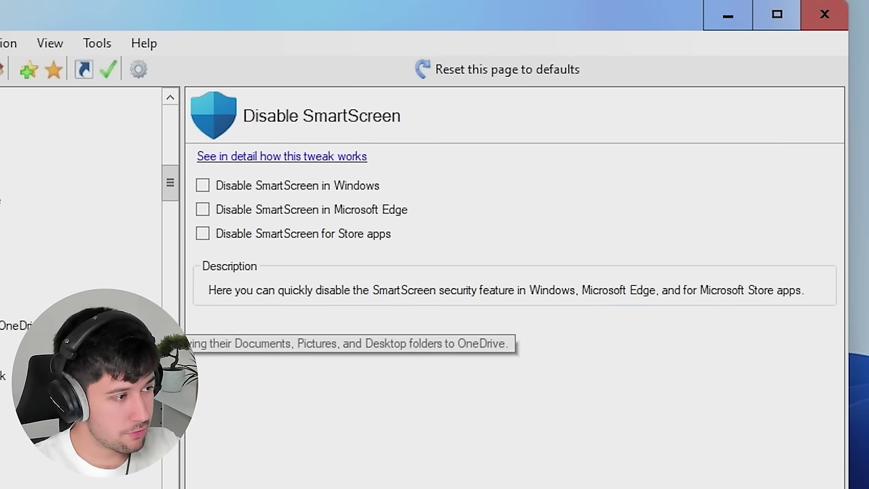
left_click(17, 325)
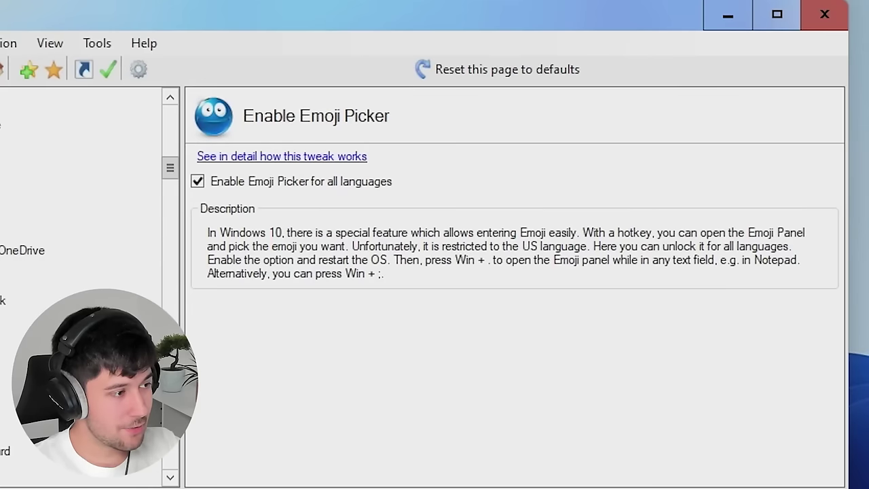
scroll(27, 305, "down", 1)
left_click(27, 305)
left_click(234, 184)
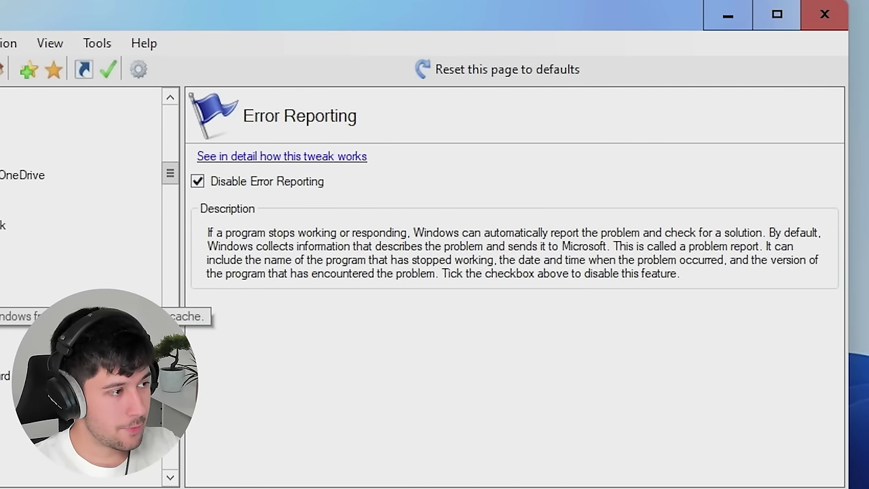
Shorten the Menu Show Delay slider from 400 to about 284
left_click(27, 299)
scroll(11, 310, "down", 1)
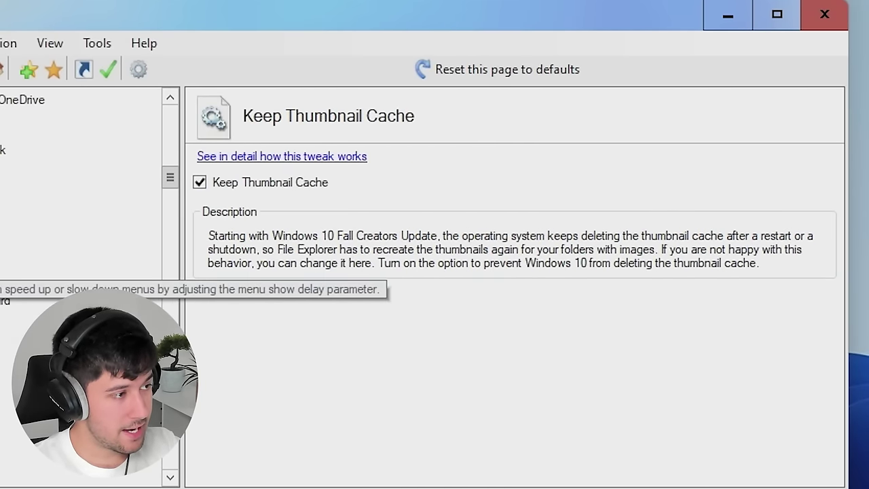
left_click(12, 299)
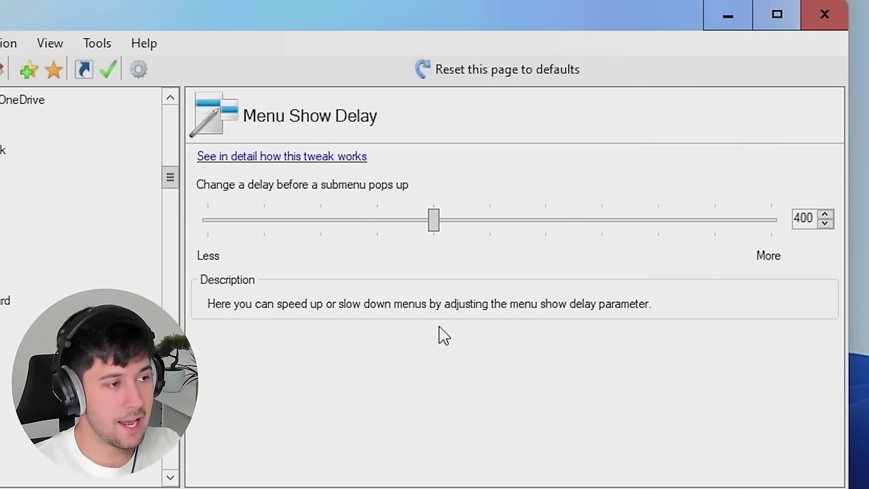
left_click_drag(434, 220, 163, 231)
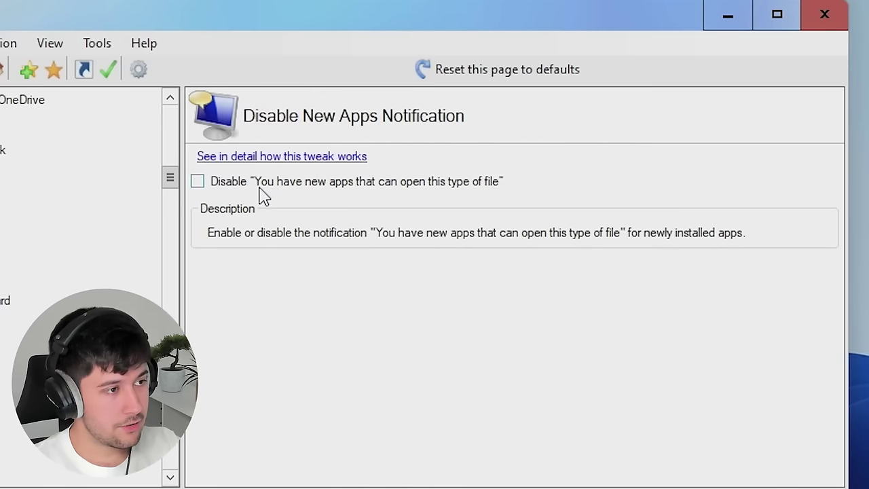
left_click(5, 300)
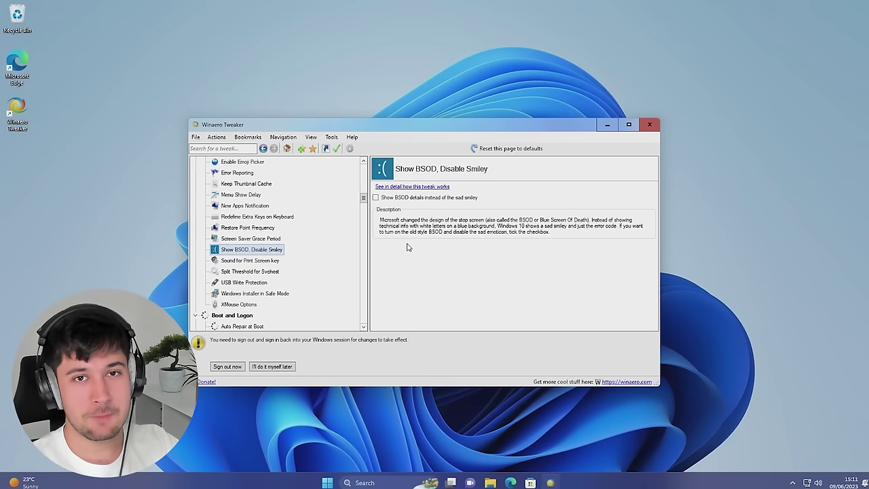
Show BSOD details instead of the sad smiley, then browse down past Windows Installer in Safe Mode
left_click(375, 197)
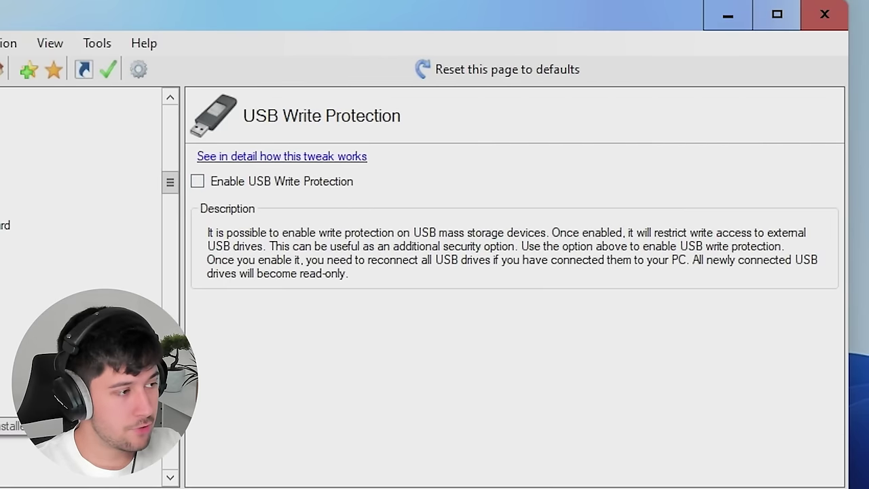
left_click(2, 398)
scroll(4, 271, "down", 1)
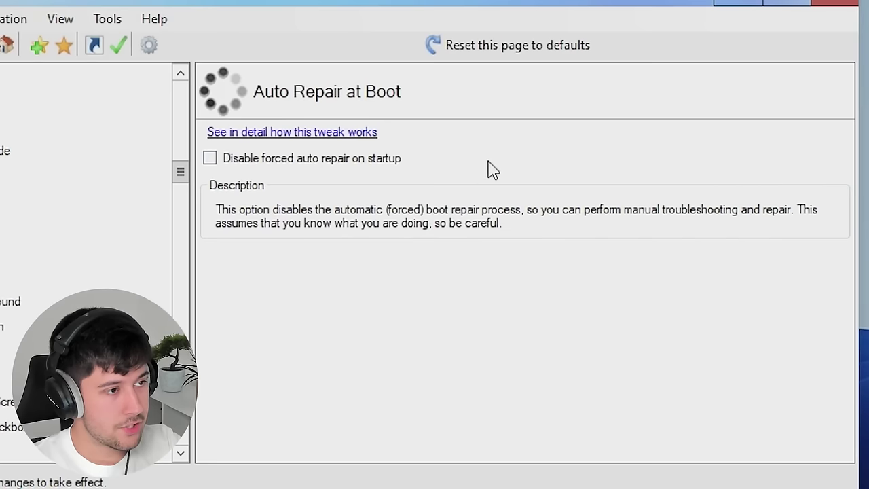
Review Boot Options, lock screen background (cancelling the image picker), Disable Lock Screen and Verbose Logon without changes
left_click(4, 277)
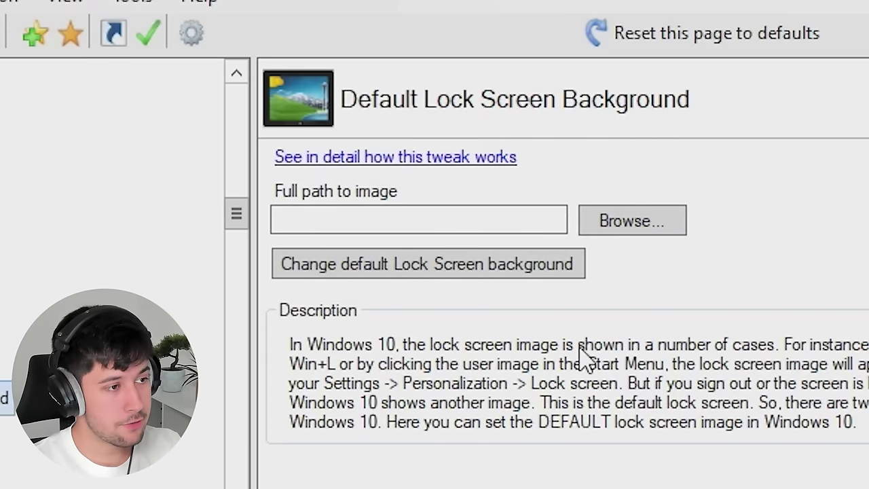
left_click(623, 229)
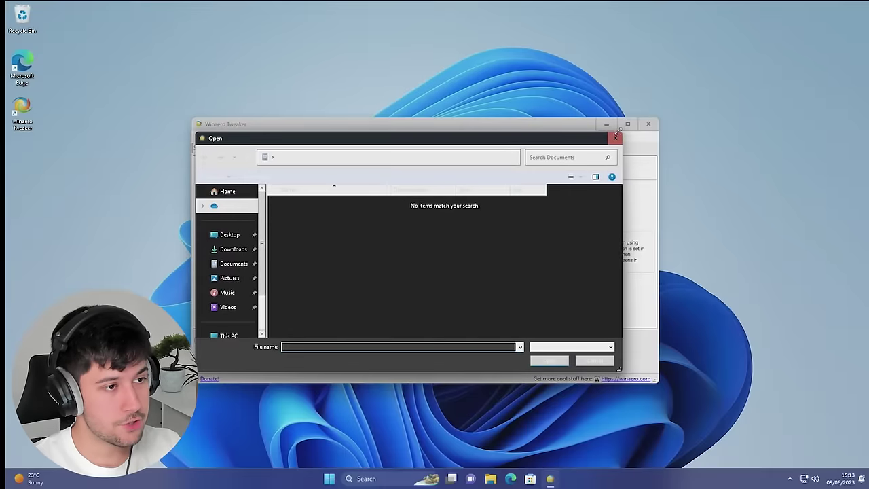
left_click(615, 137)
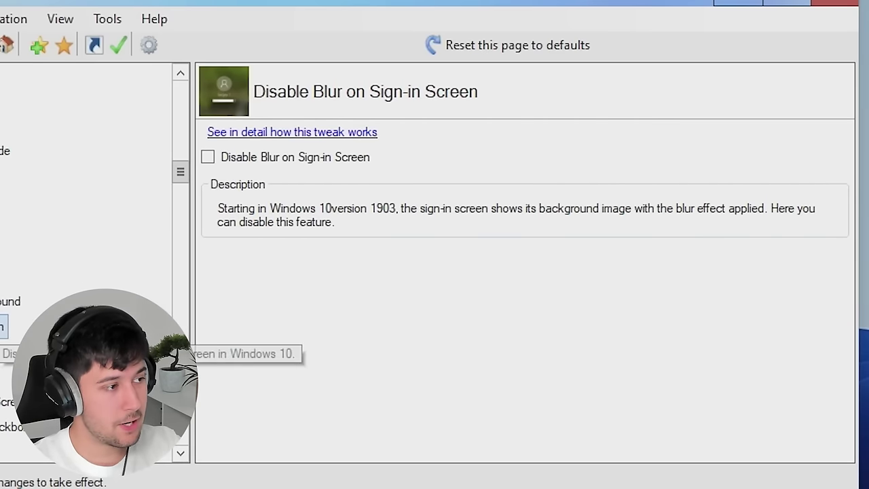
left_click(14, 301)
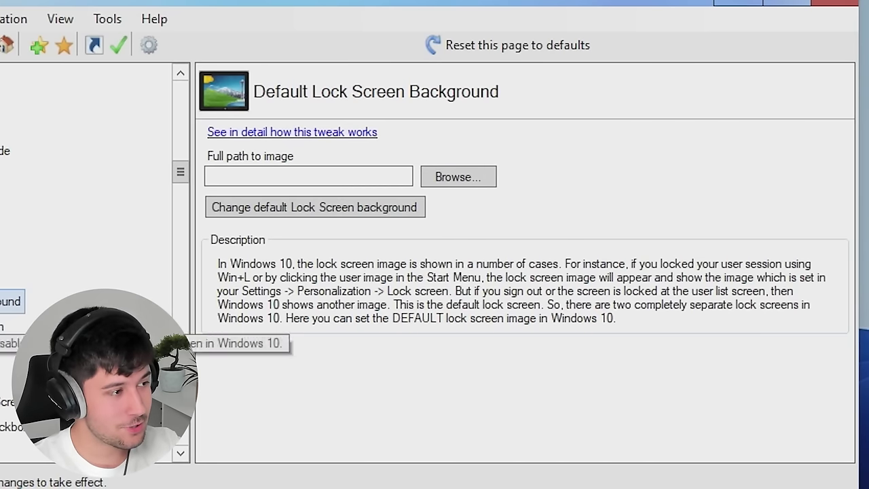
left_click(13, 327)
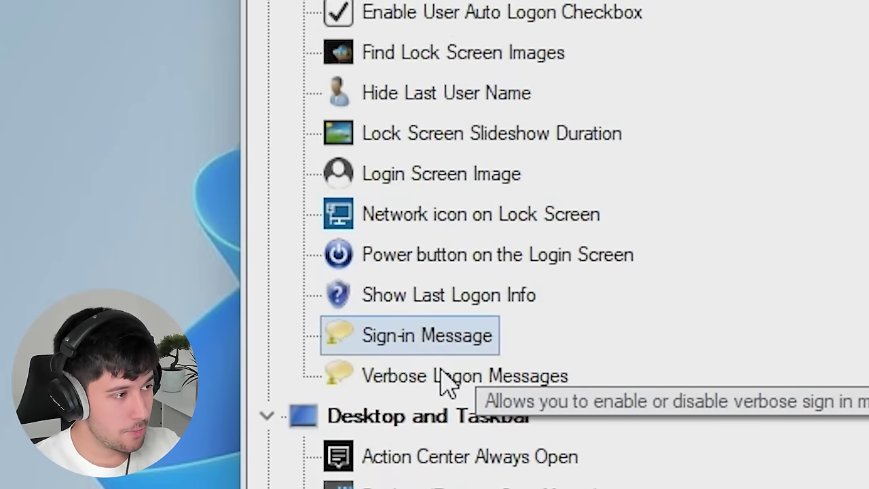
left_click(445, 377)
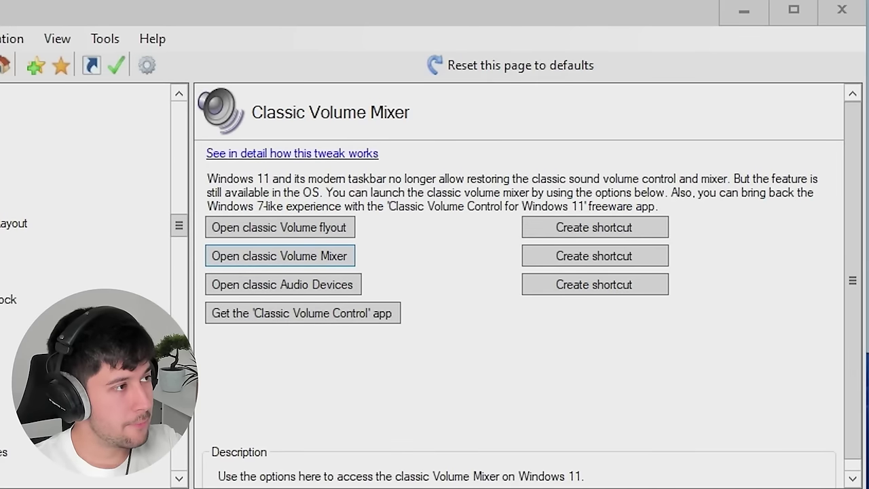
Open the classic Volume Mixer and disable web search in the taskbar and Cortana
left_click(279, 255)
left_click_drag(501, 107, 868, 468)
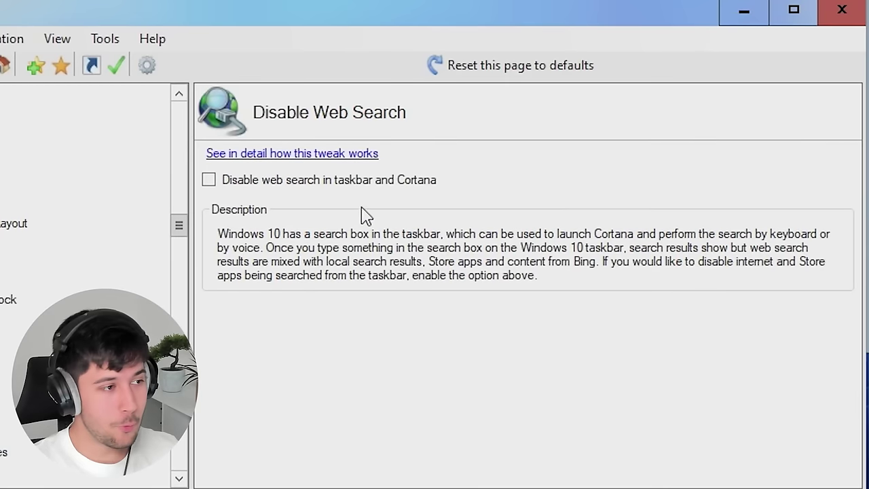
left_click(246, 182)
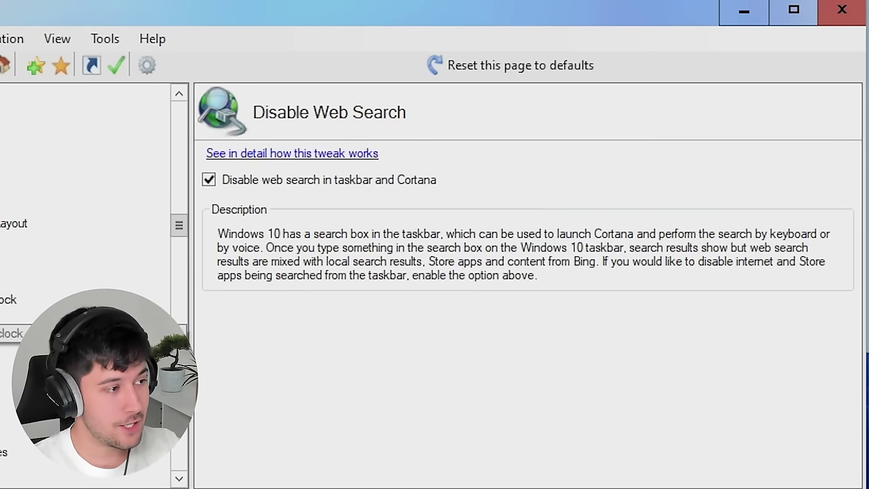
Reduce the Taskbar Button Flash Count from 7 to 3
left_click(58, 297)
key("Down")
mouse_move(801, 219)
left_mouse_down()
mouse_move(414, 246)
mouse_move(788, 213)
left_mouse_up()
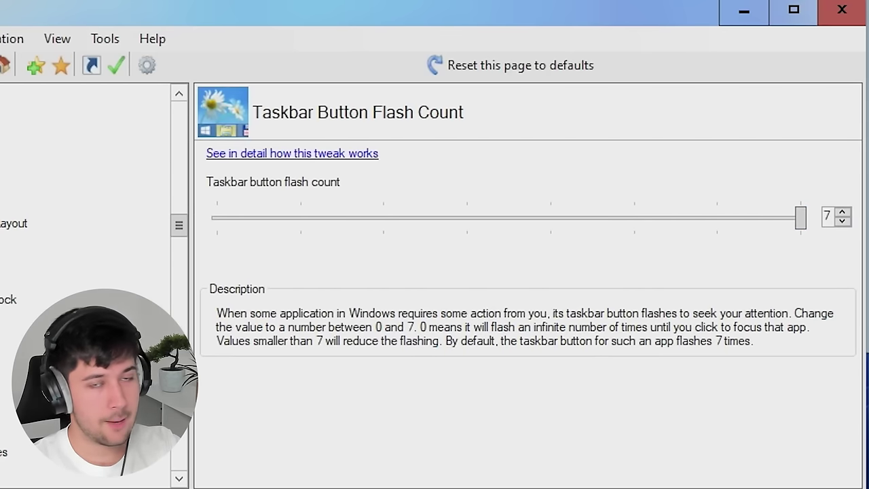
scroll(163, 366, "down", 3)
left_click(162, 366)
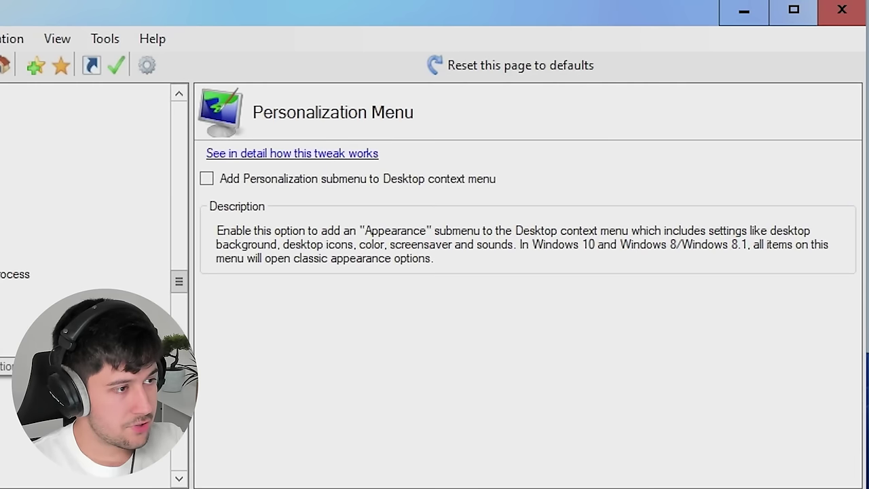
Add elevated PowerShell and Screen Snip context-menu entries, then test both, snipping the Winaero window
key("Down")
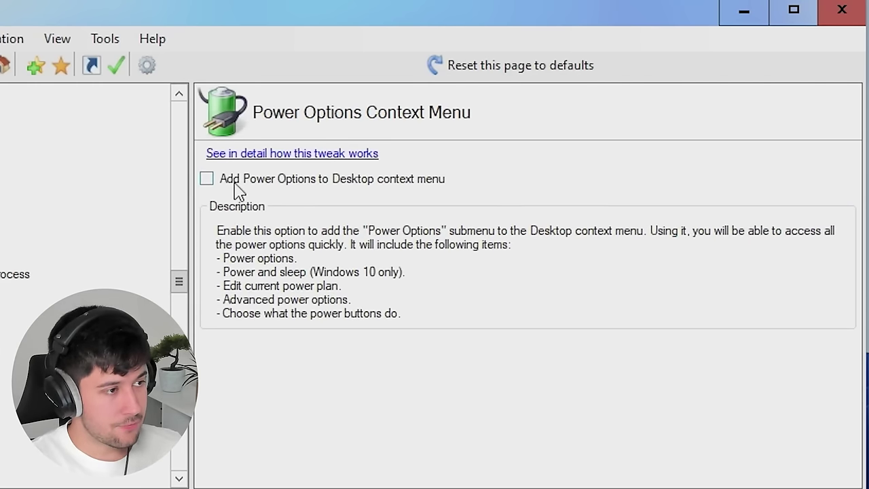
key("Down")
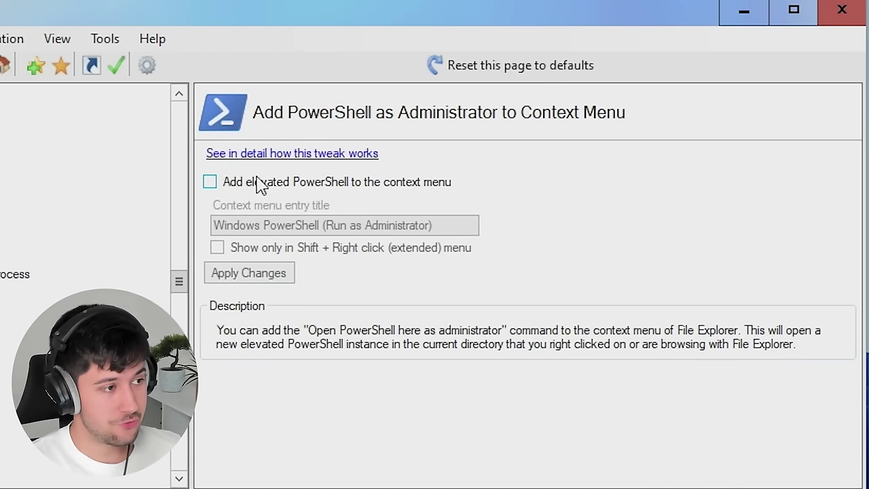
left_click(216, 181)
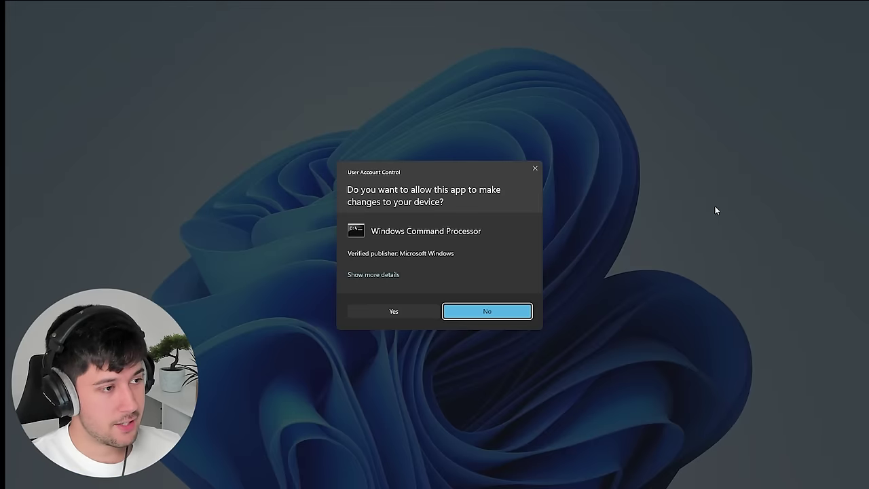
left_click(485, 310)
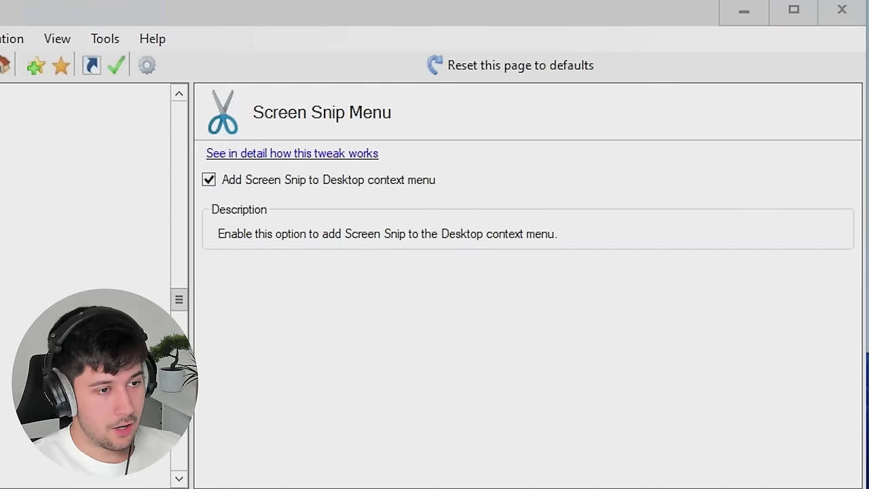
right_click(717, 207)
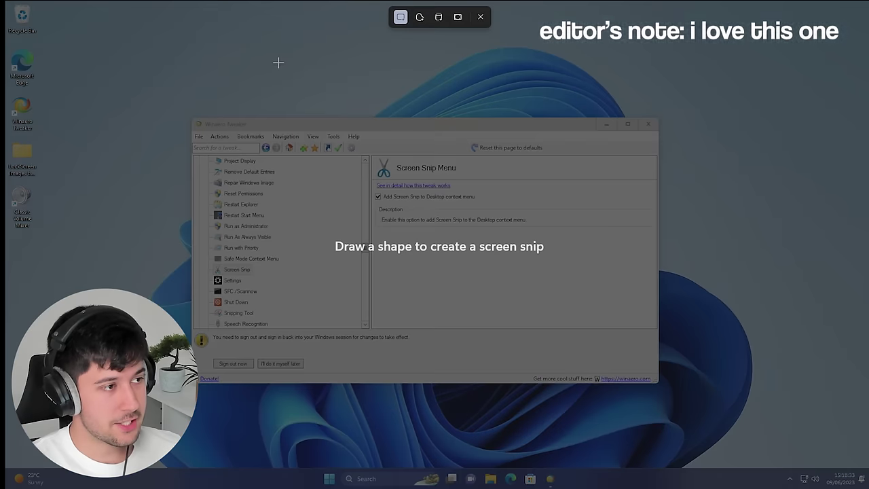
left_click_drag(213, 53, 699, 214)
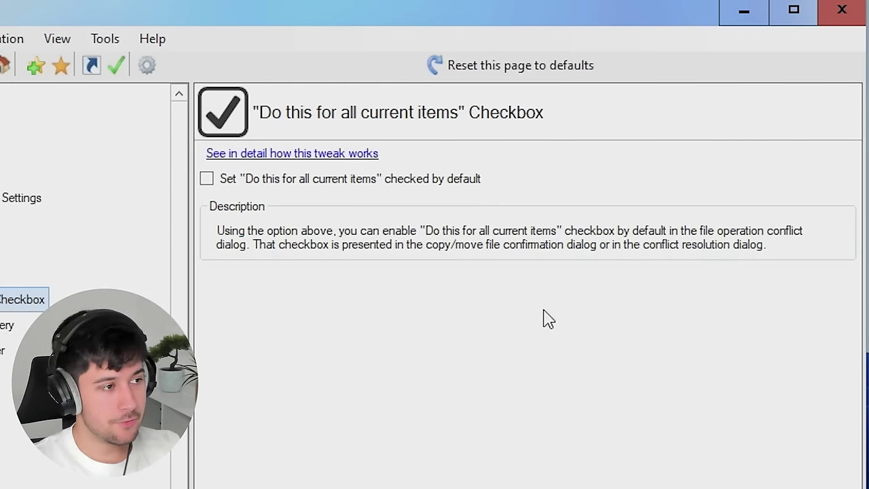
Preset 'Do this for all current items' as checked, enable classic search, and start File Explorer in This PC
left_click(253, 181)
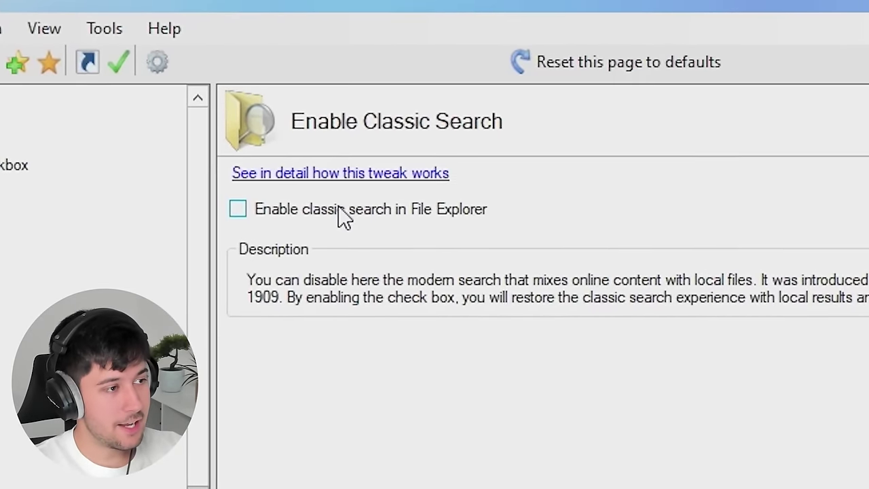
left_click(319, 202)
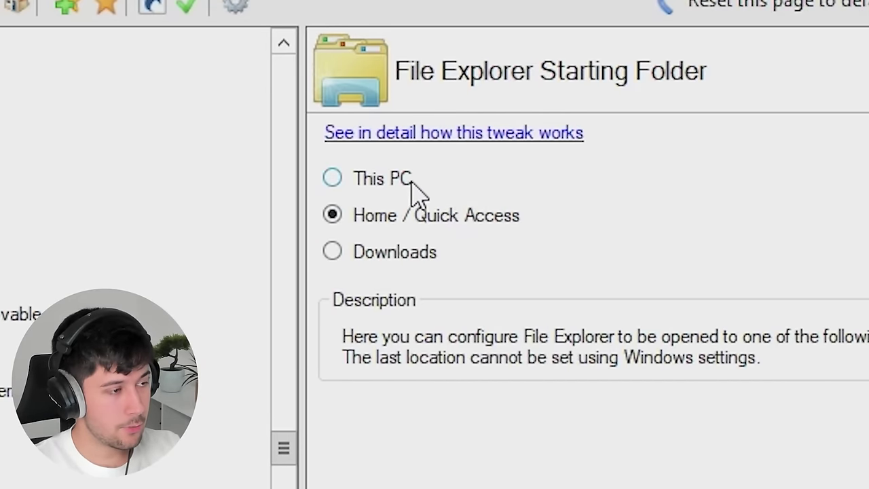
left_click(381, 182)
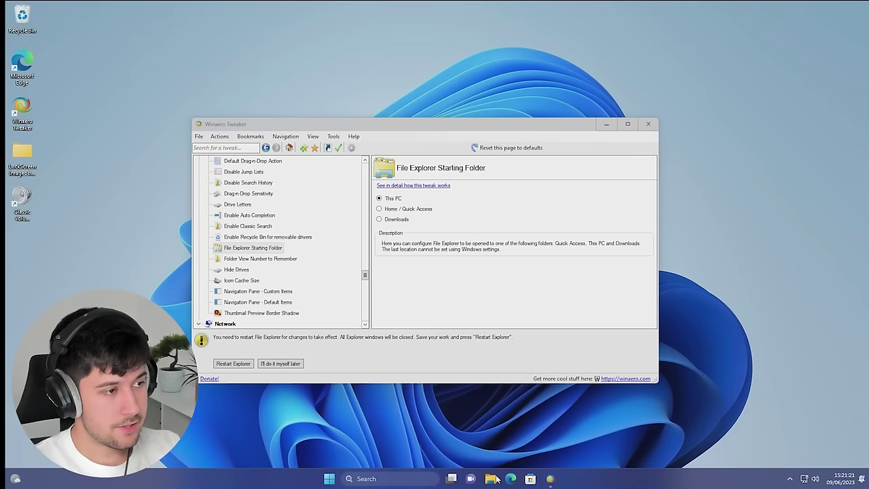
Check File Explorer's navigation pane, then untick OneDrive in Navigation Pane - Default Items
left_click(491, 479)
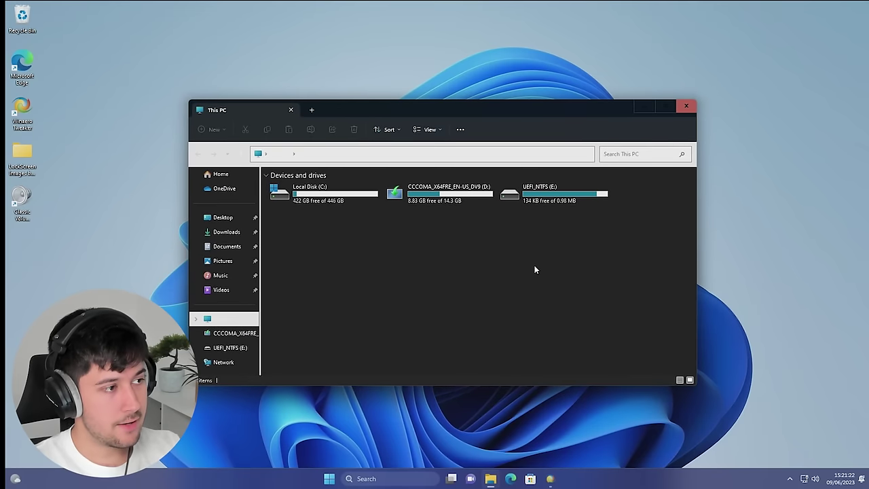
left_click(680, 108)
left_click(319, 265)
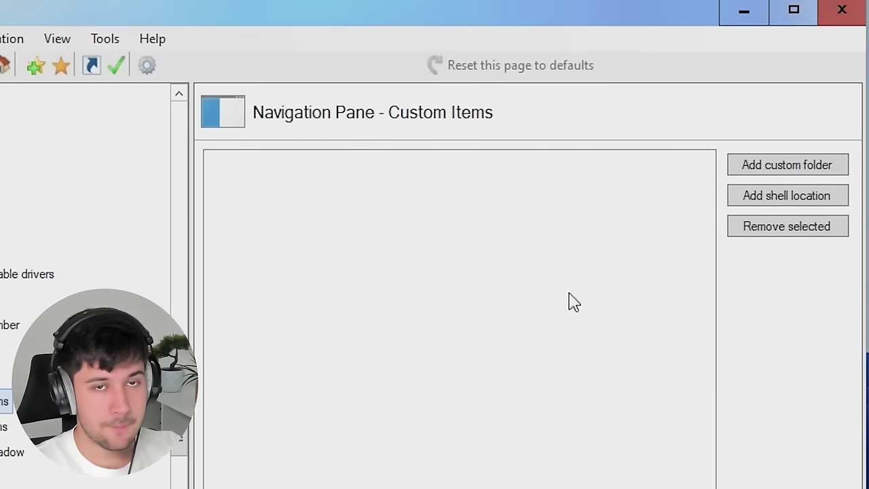
key("Down")
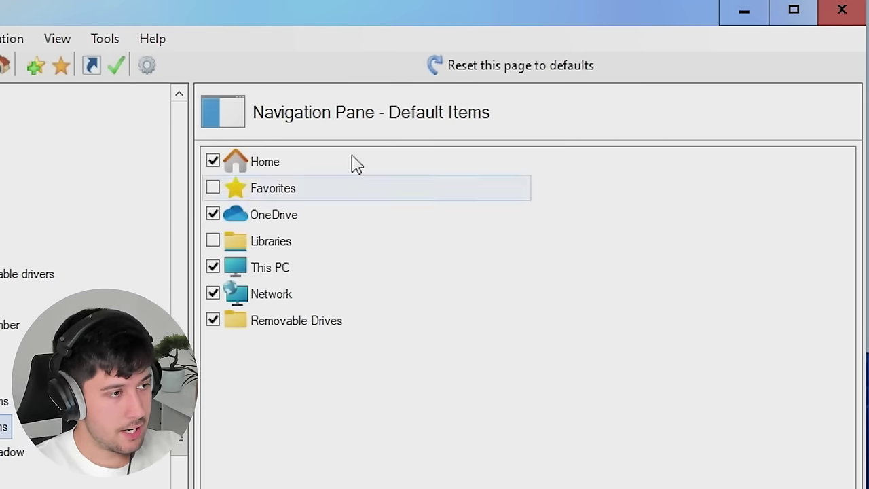
left_click(215, 217)
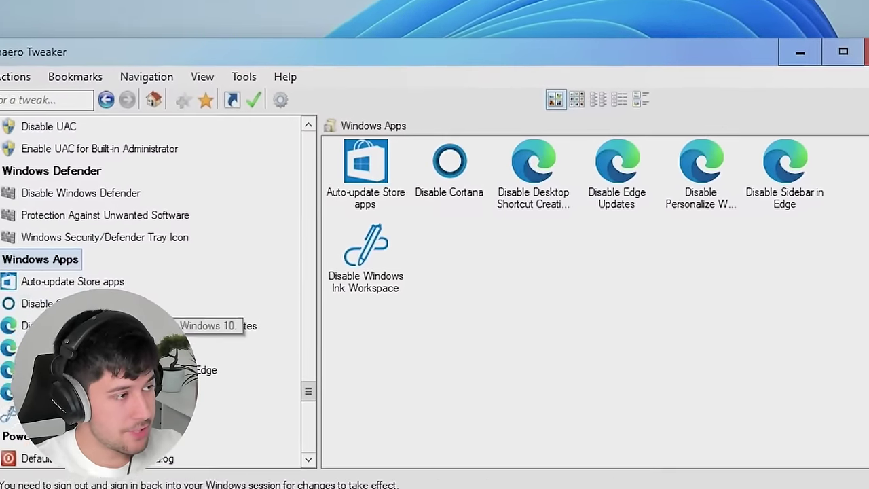
Disable Cortana, then disable the sidebar in Microsoft Edge on its tweak page
left_click(174, 268)
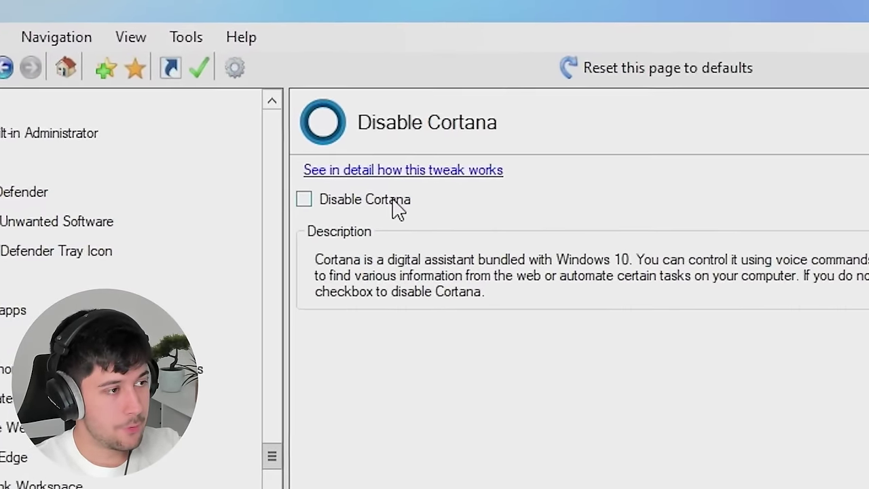
left_click(384, 200)
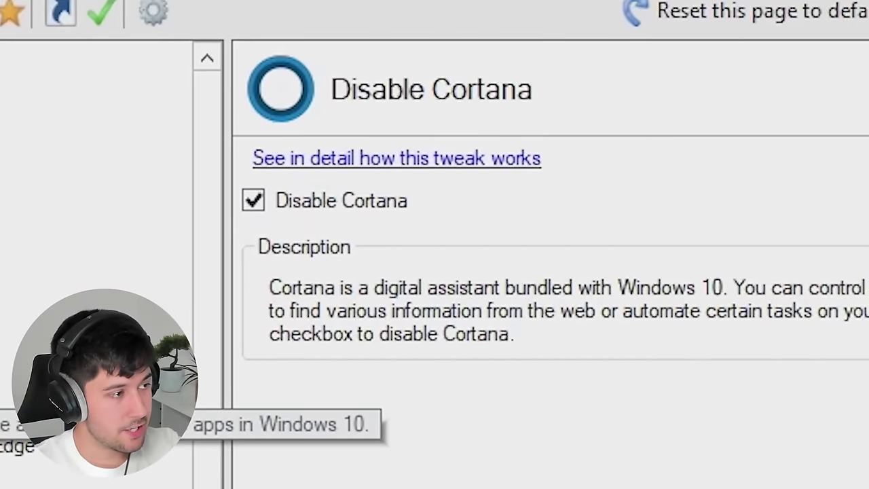
left_click(101, 413)
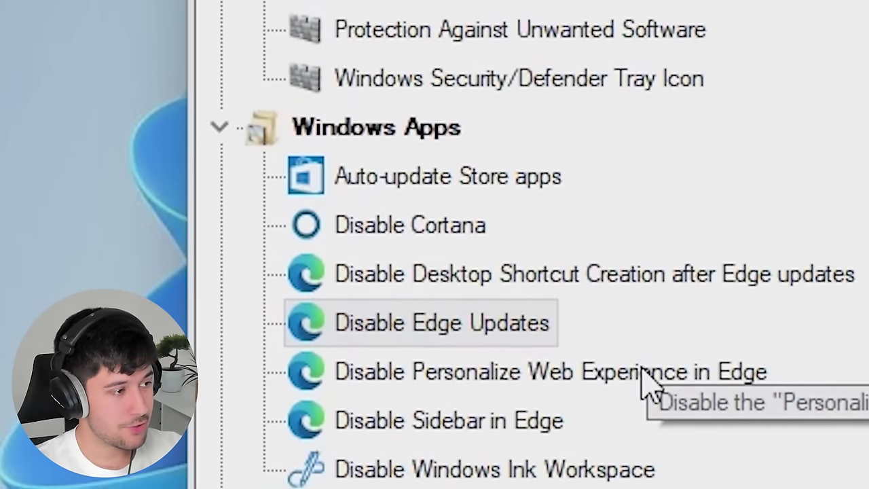
left_click(646, 421)
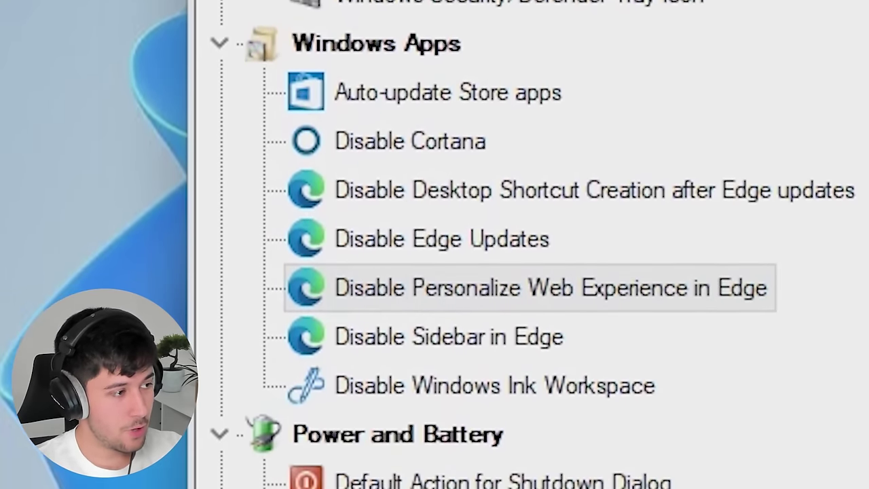
left_click(438, 378)
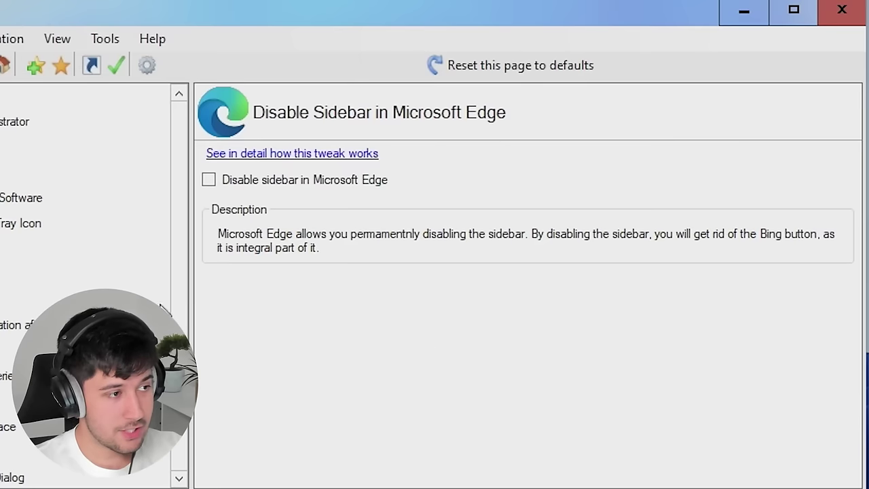
left_click(283, 182)
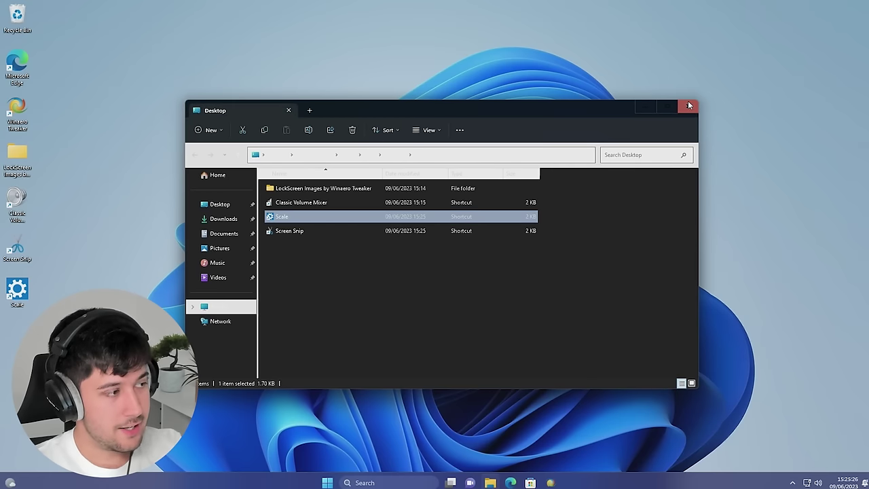
Close File Explorer and try out the new Scale shortcut and other desktop shortcuts
left_click(689, 105)
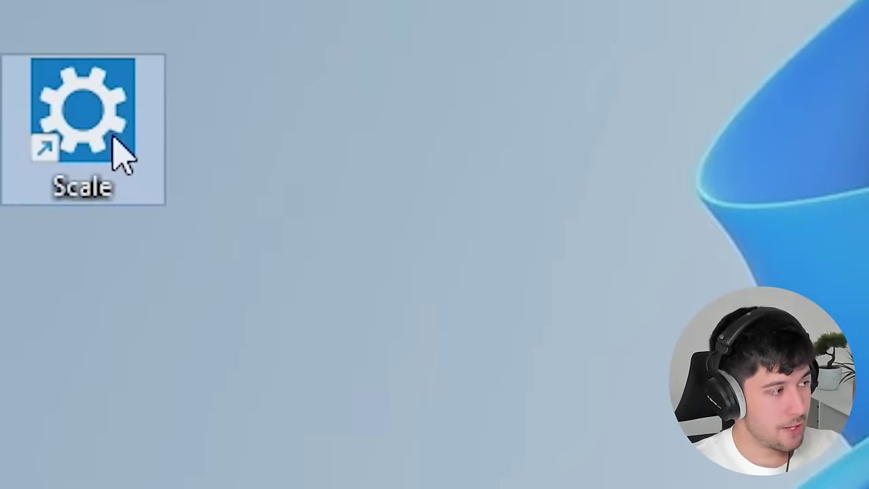
double_click(113, 136)
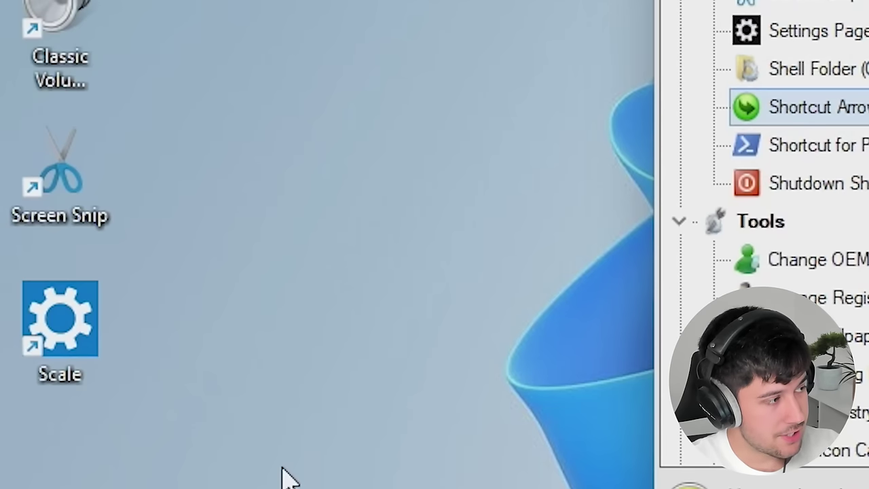
left_click_drag(282, 467, 81, 136)
left_click(231, 407)
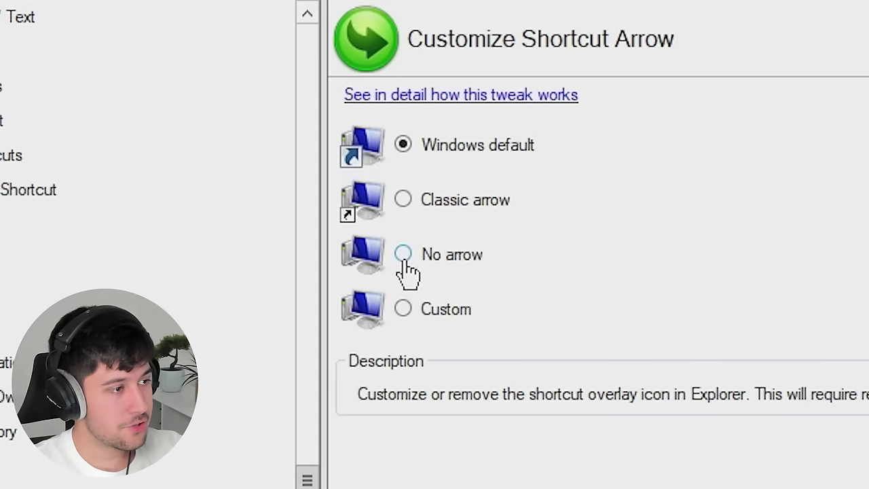
Set Shortcut Arrow to No arrow, restart Explorer, and confirm the desktop arrows are gone
left_click(402, 258)
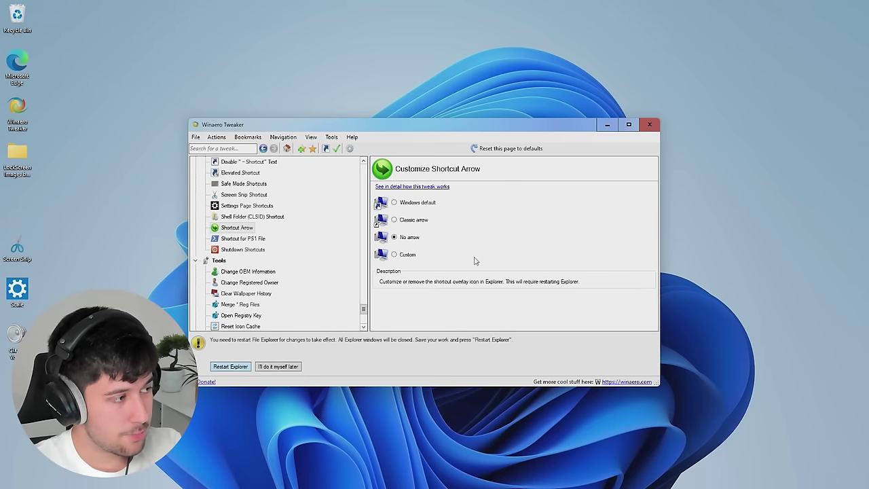
left_click(230, 365)
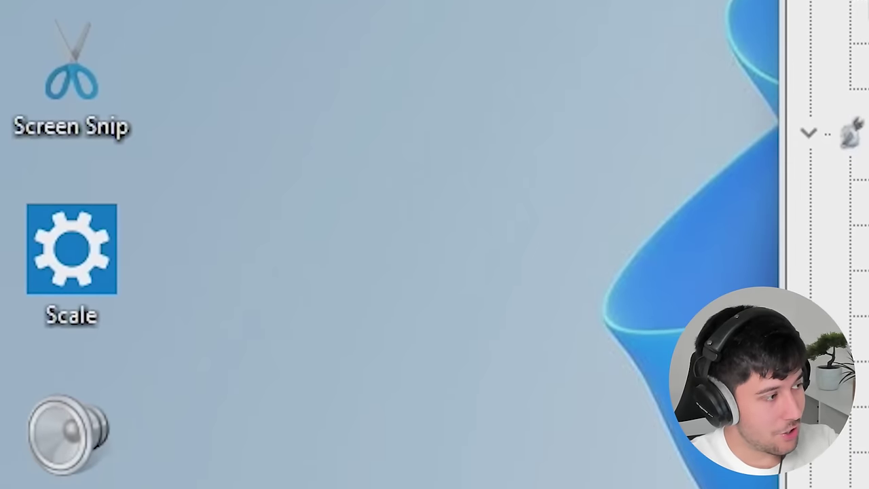
left_click_drag(73, 475, 340, 196)
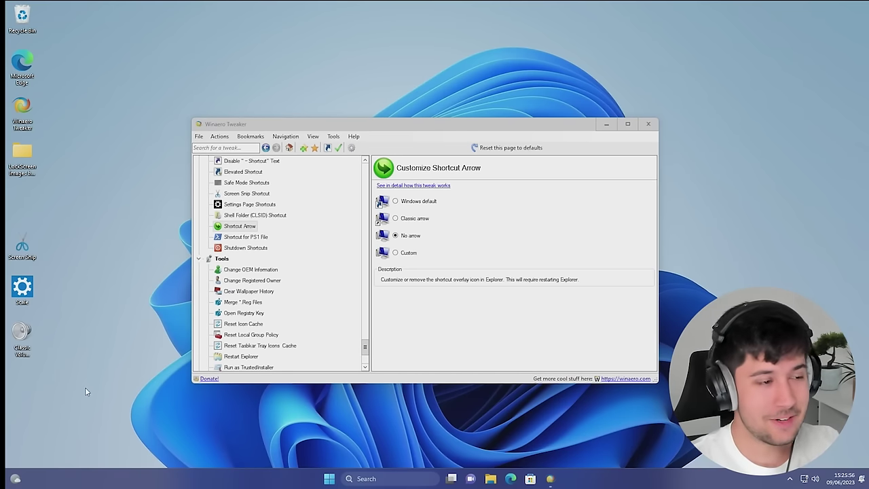
left_click(251, 269)
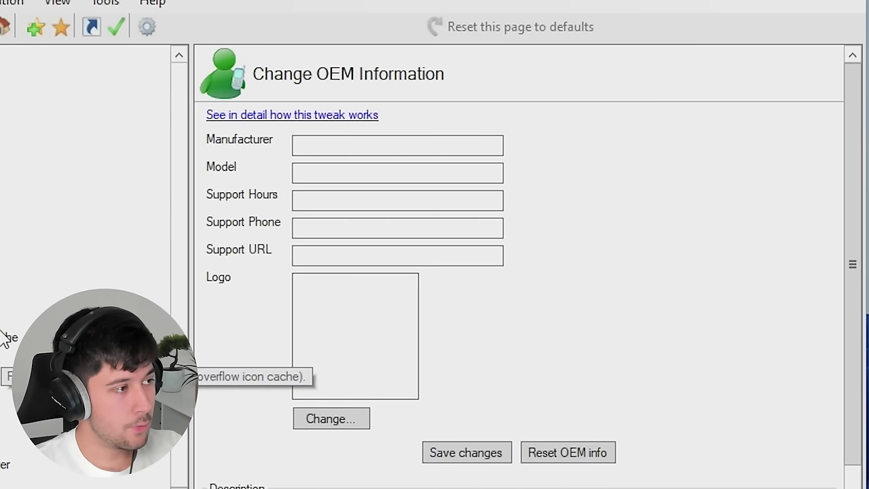
Enter 'Dan PCs LTD' as OEM manufacturer, fill the model, and cancel the logo picker
left_click(339, 146)
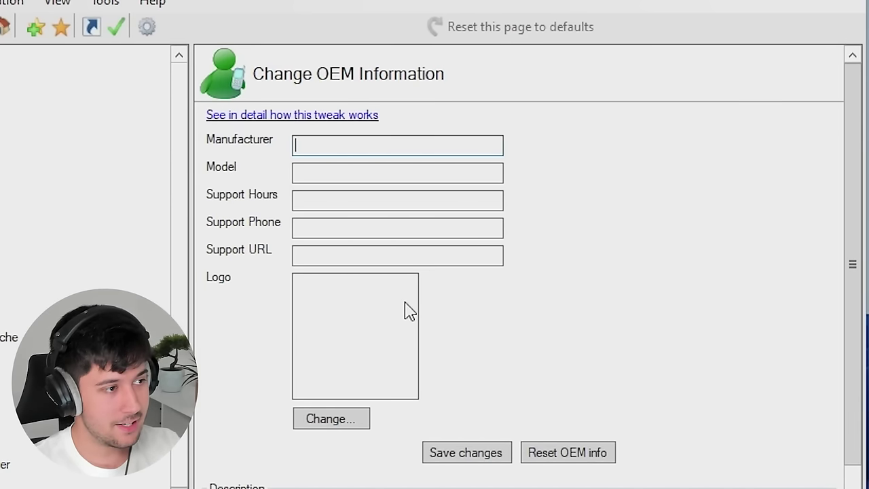
type("Dan PCs LTD")
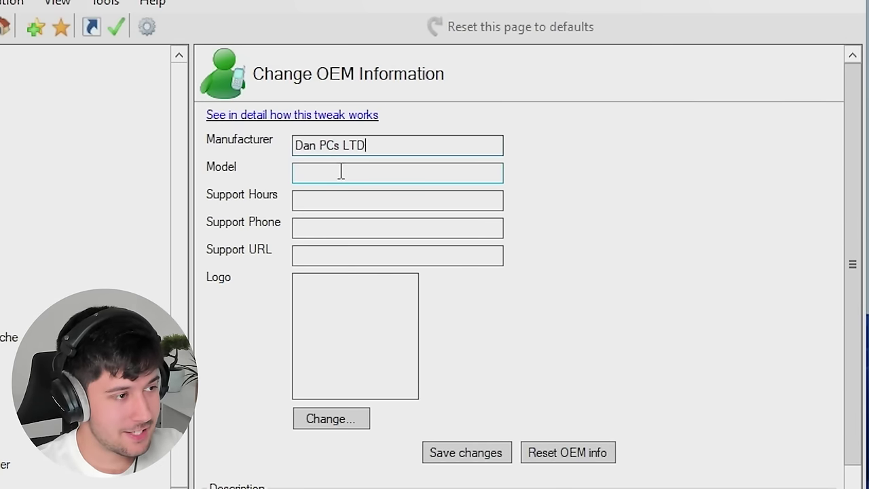
left_click(341, 173)
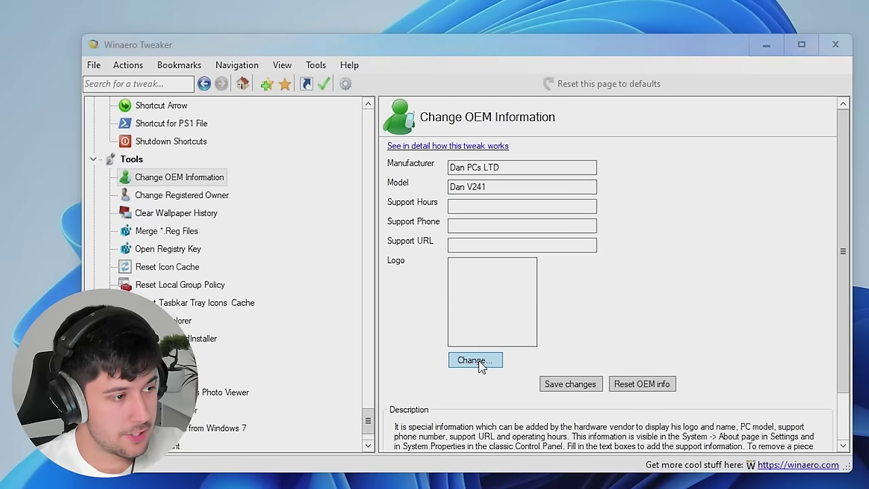
left_click(331, 418)
left_click(780, 67)
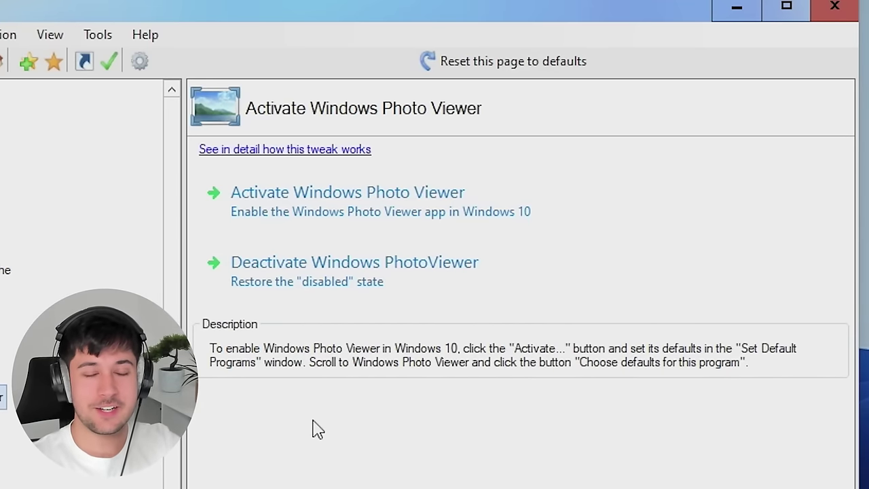
Activate Windows Photo Viewer and review its file types in Settings' Default apps
left_click(332, 217)
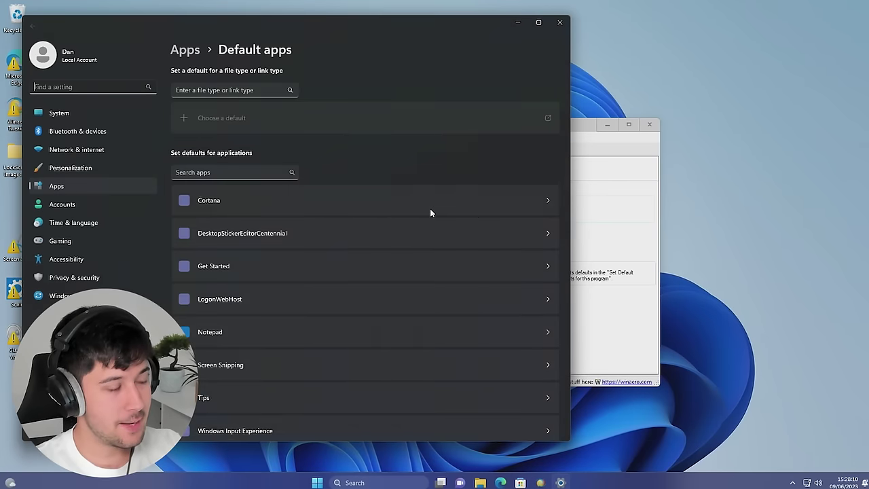
scroll(320, 196, "down", 10)
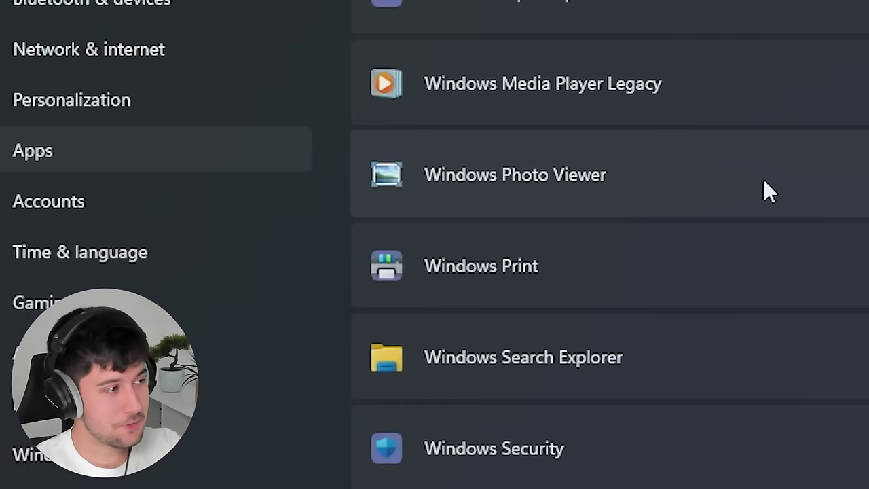
left_click(763, 181)
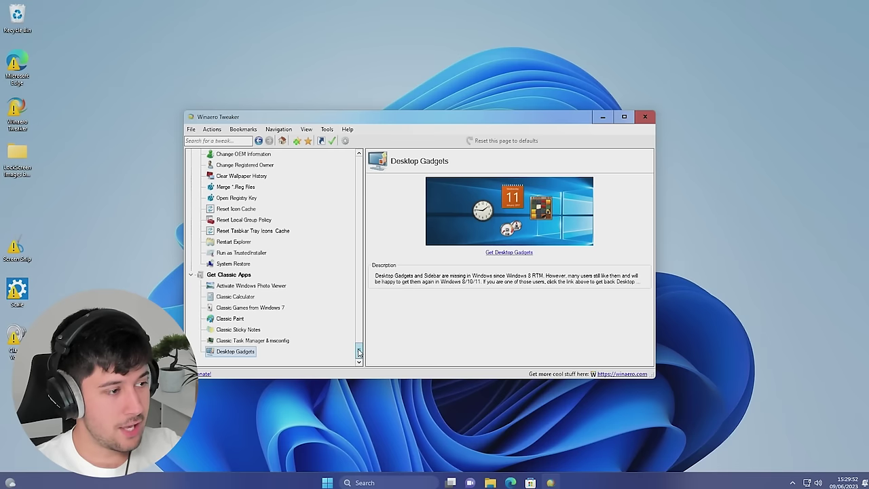
scroll(365, 248, "down", 10)
left_click_drag(366, 248, 367, 164)
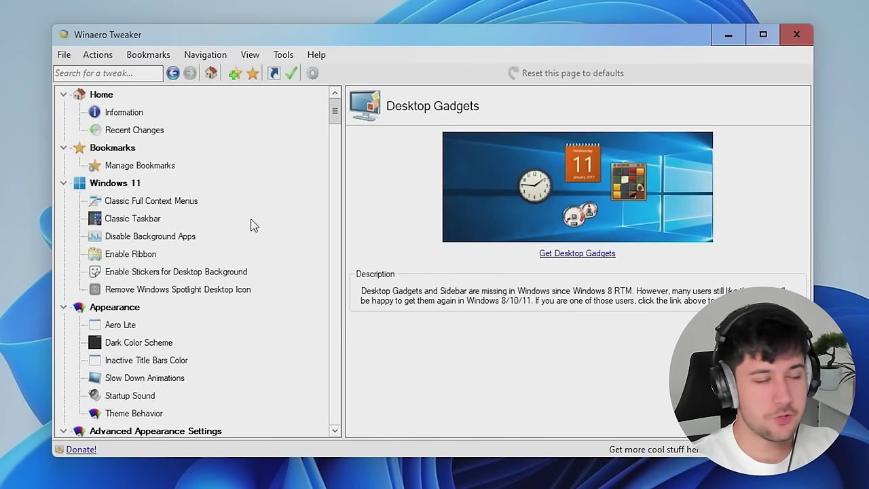
scroll(251, 237, "down", 20)
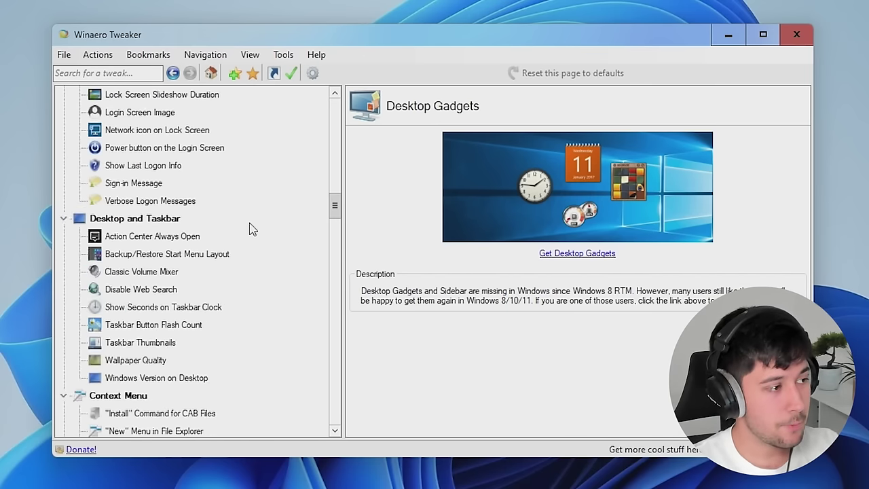